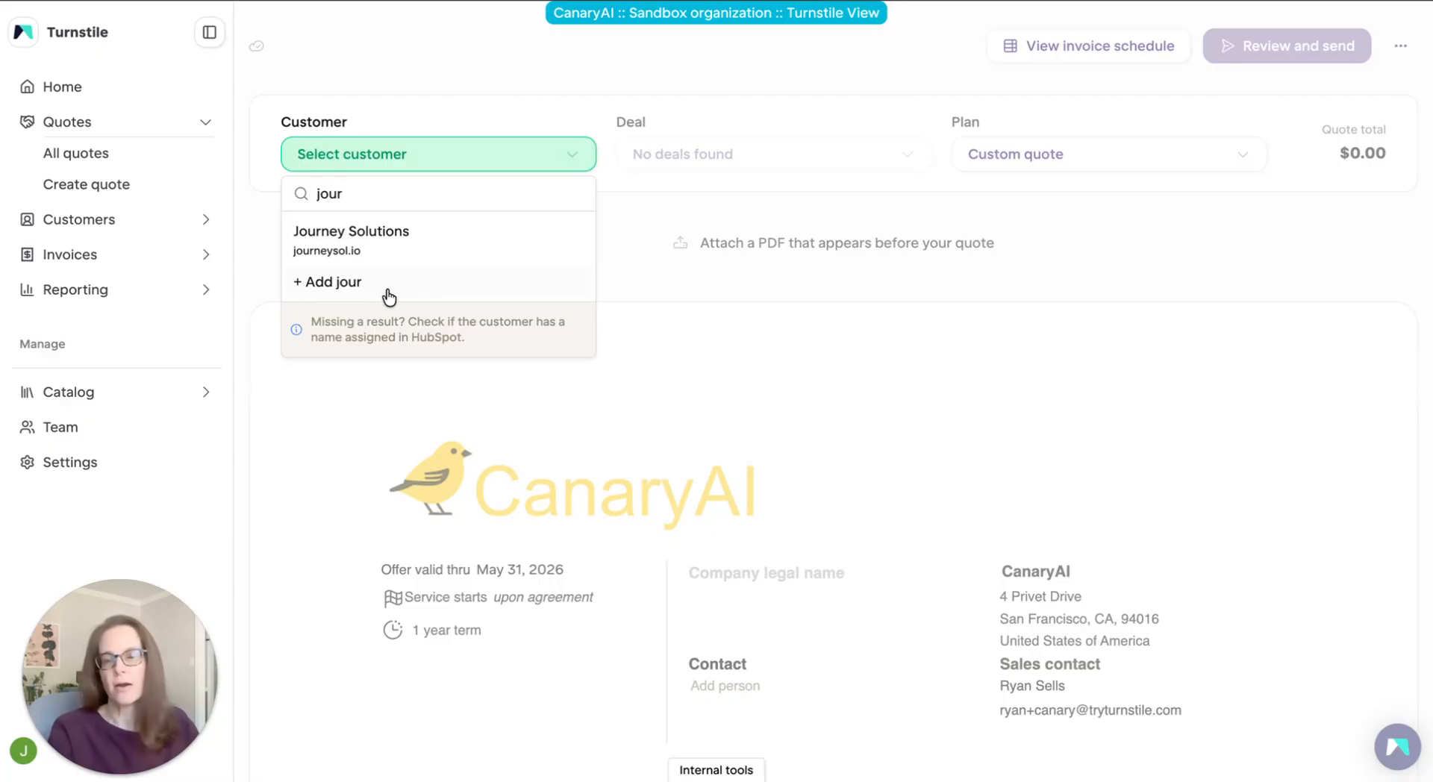
Assign the quote to the customer Journey Solutions and the deal Journey Deal.
{"action": "left_click", "coordinate": [410, 237]}
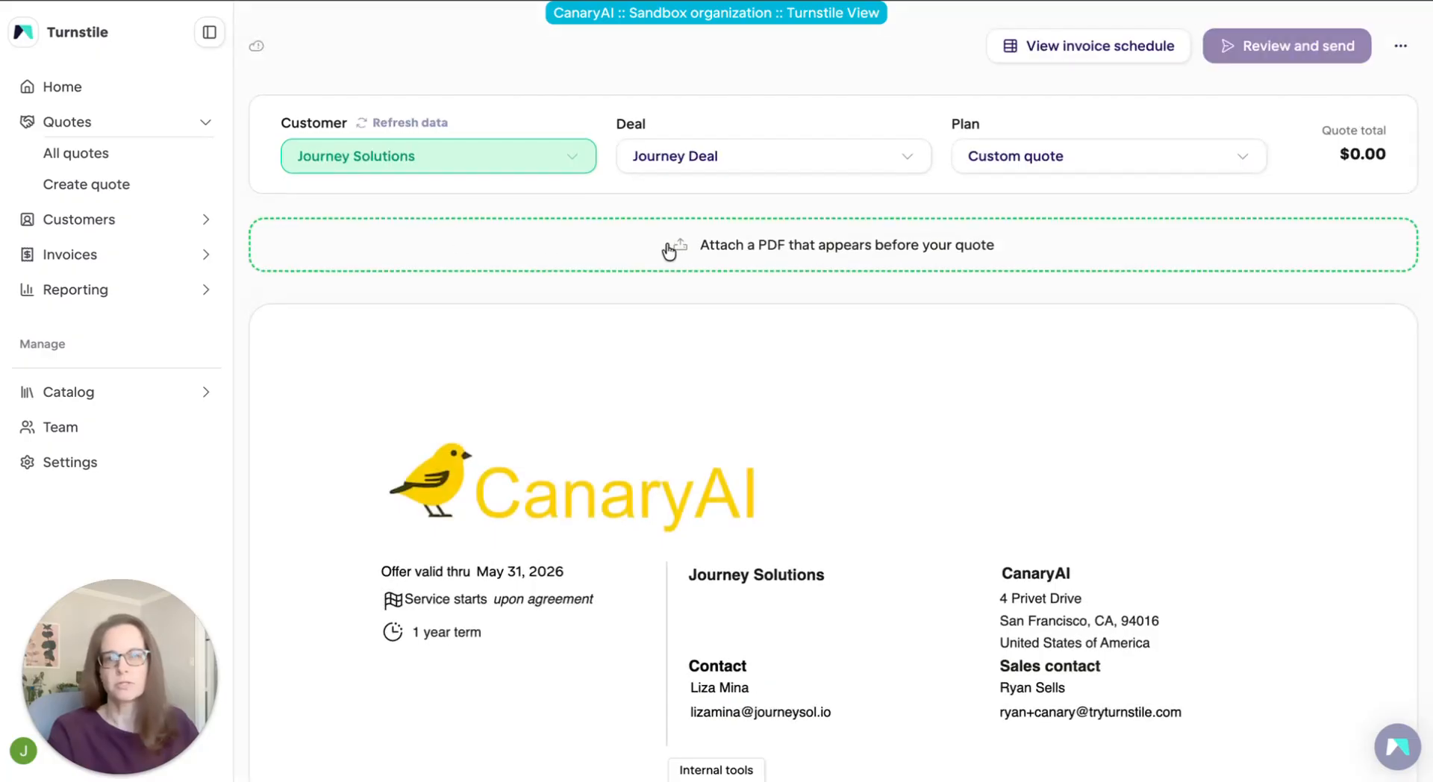
{"action": "left_click", "coordinate": [922, 158]}
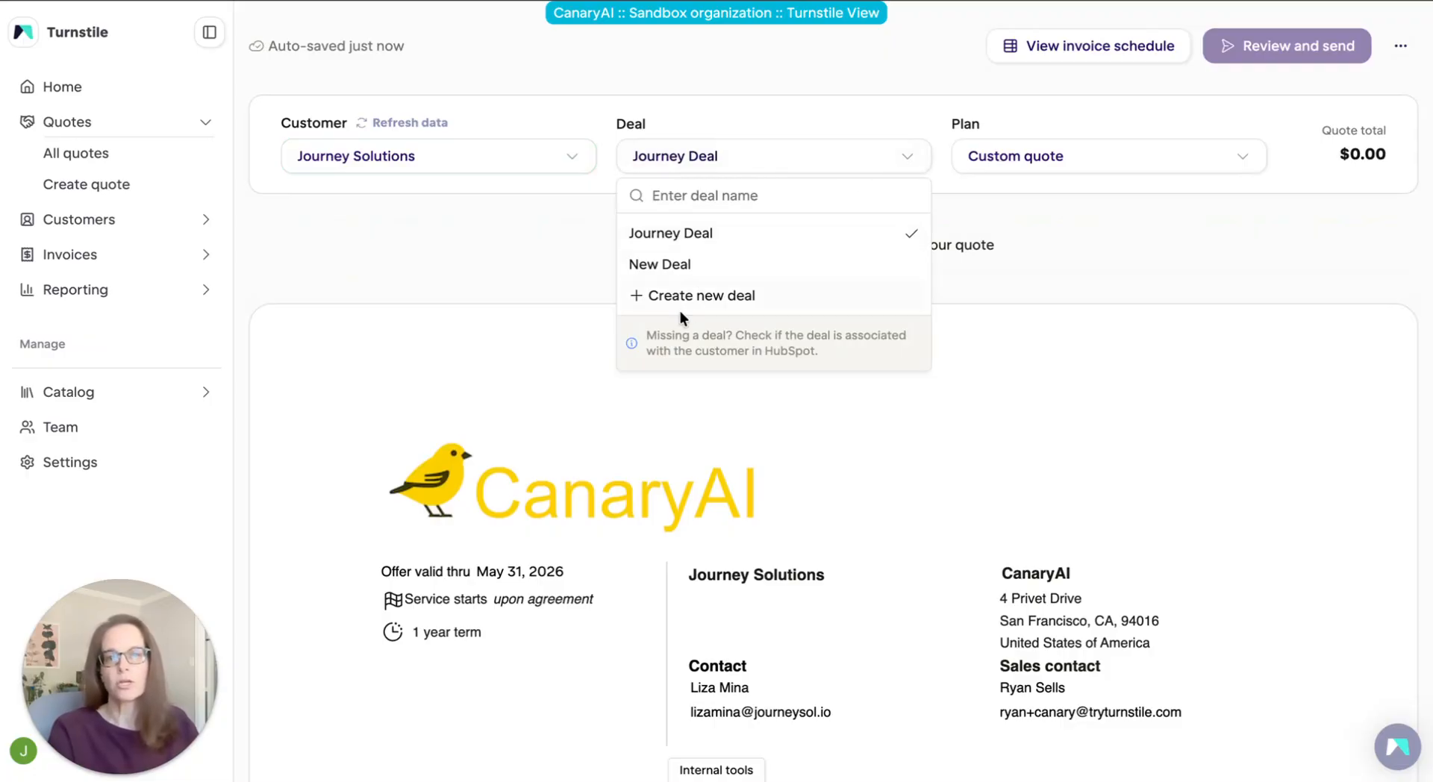
{"action": "left_click", "coordinate": [703, 241]}
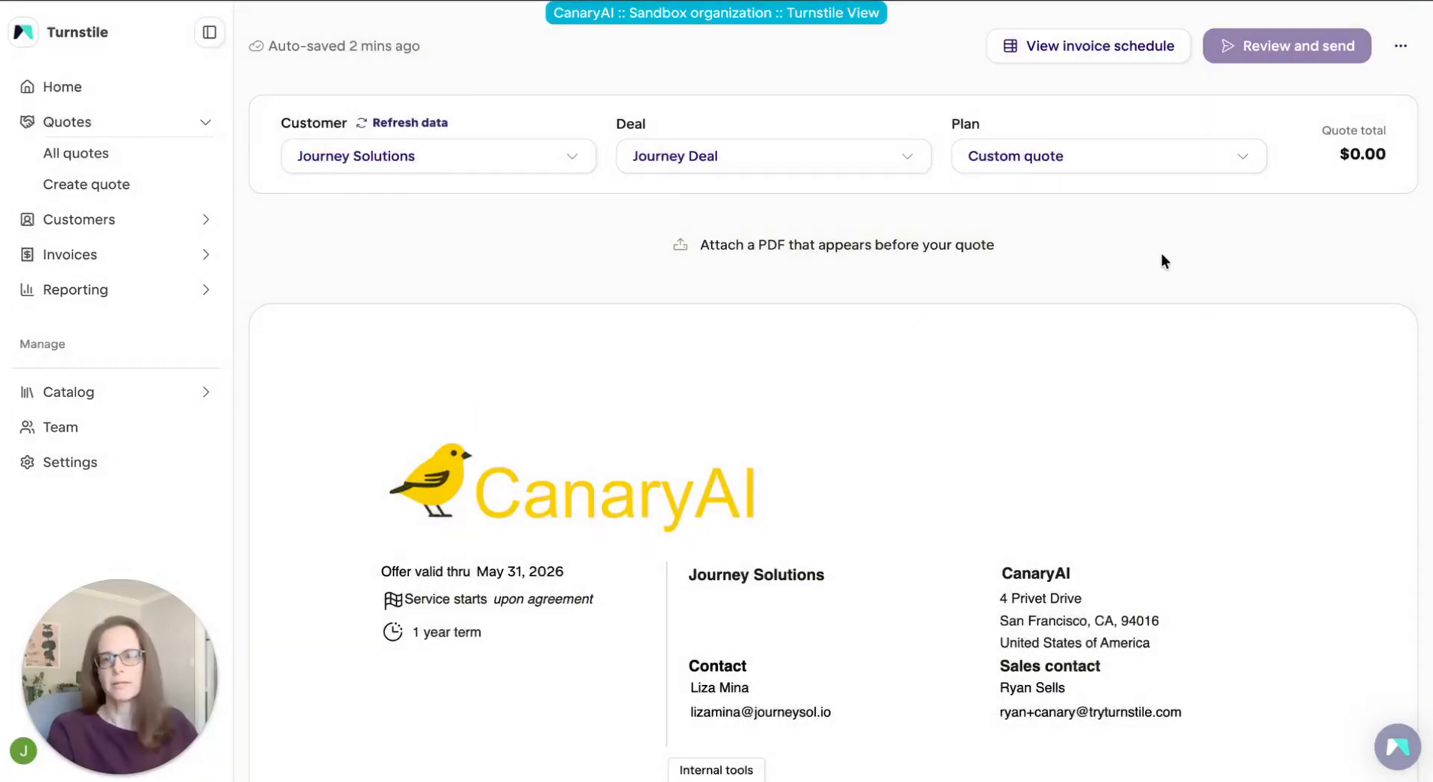
Apply the Growth plan to the quote and review the terms, phases and product pricing it fills in.
{"action": "left_click", "coordinate": [1237, 160]}
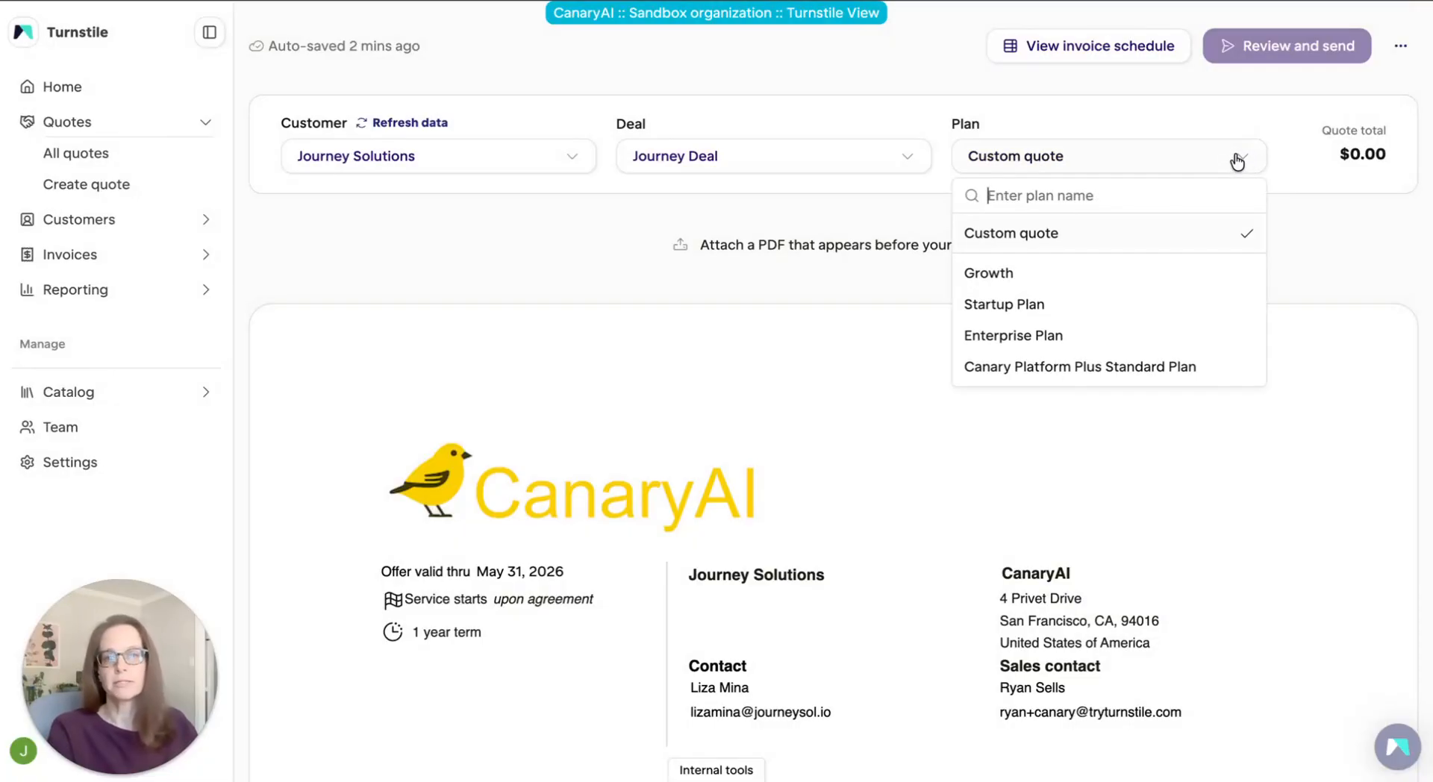
{"action": "left_click", "coordinate": [1105, 284]}
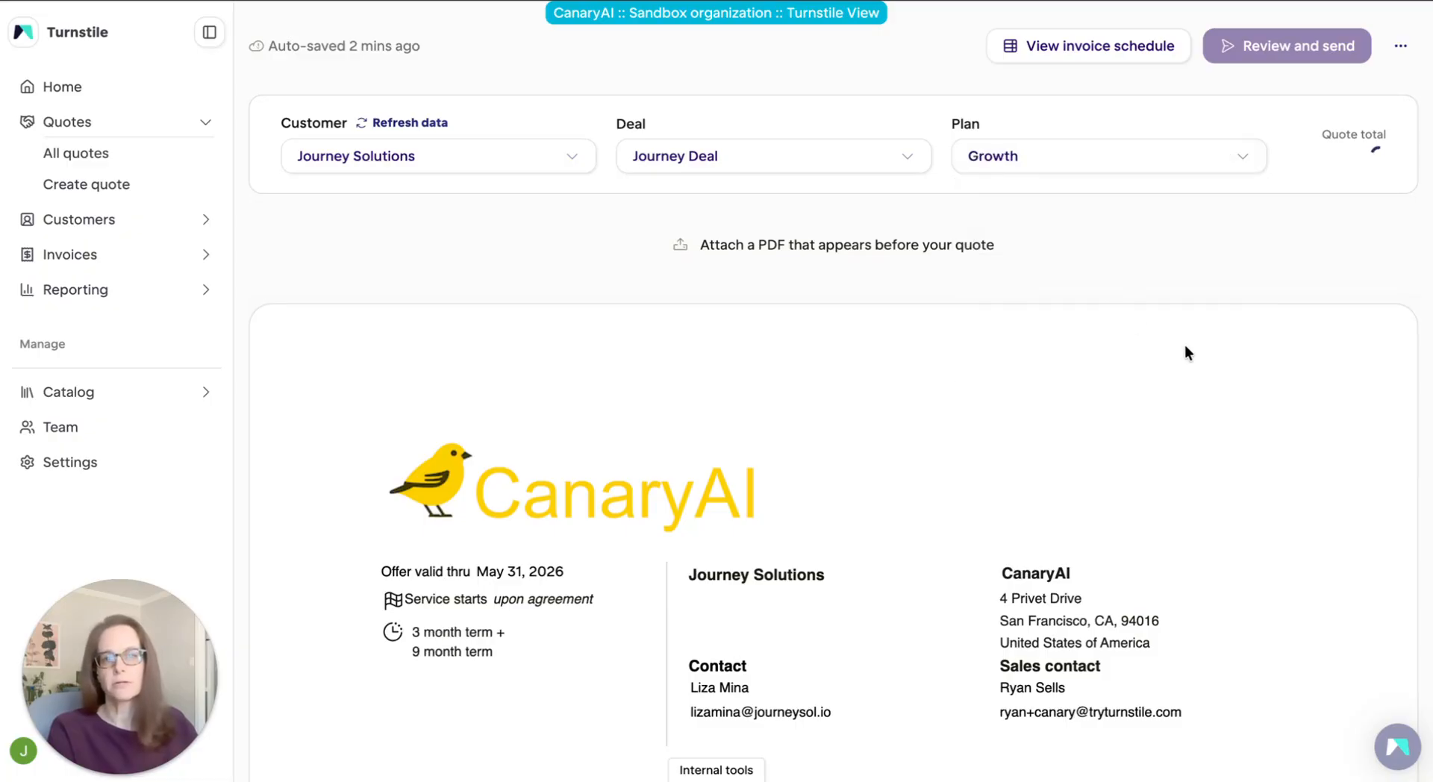
{"action": "scroll", "coordinate": [1184, 348], "scroll_direction": "down", "scroll_amount": 3}
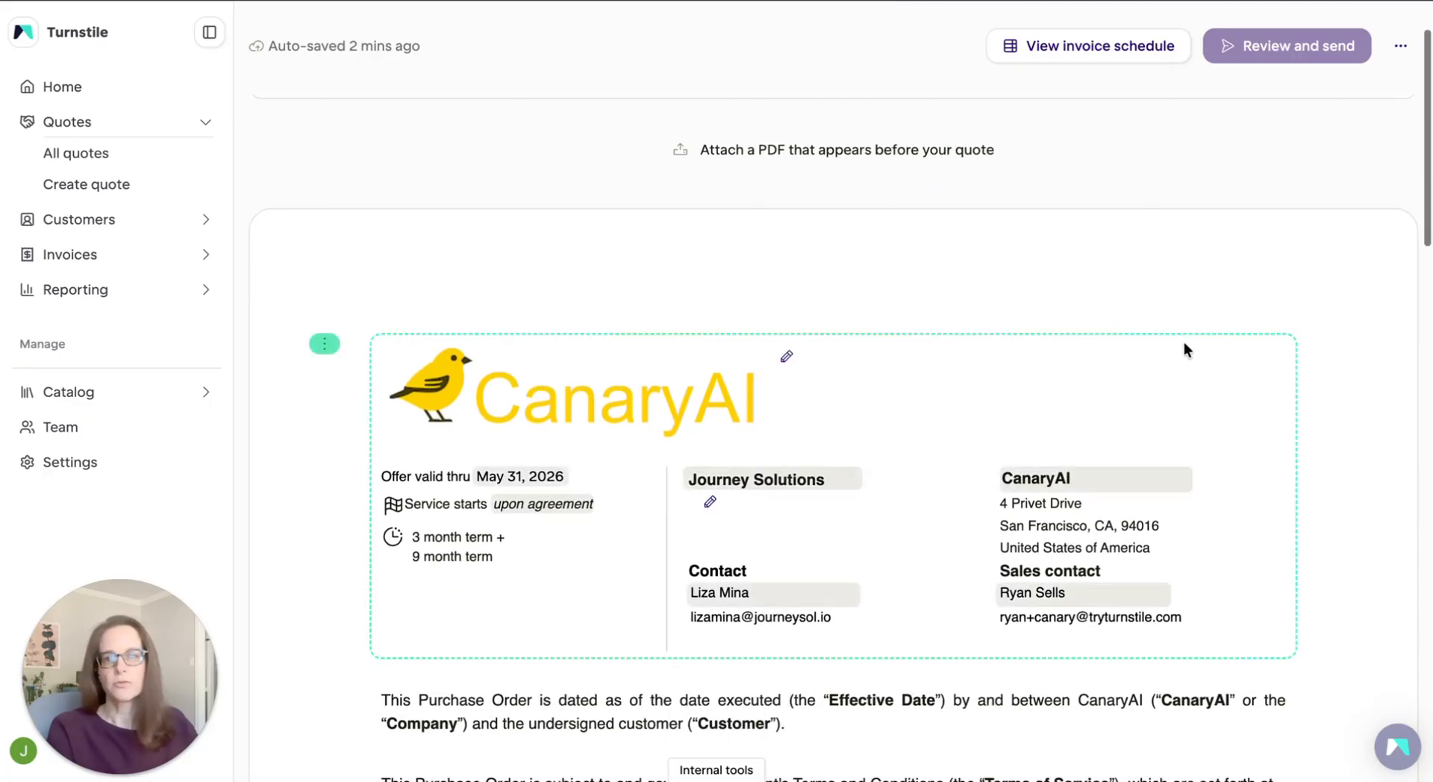
{"action": "scroll", "coordinate": [1186, 348], "scroll_direction": "down", "scroll_amount": 2}
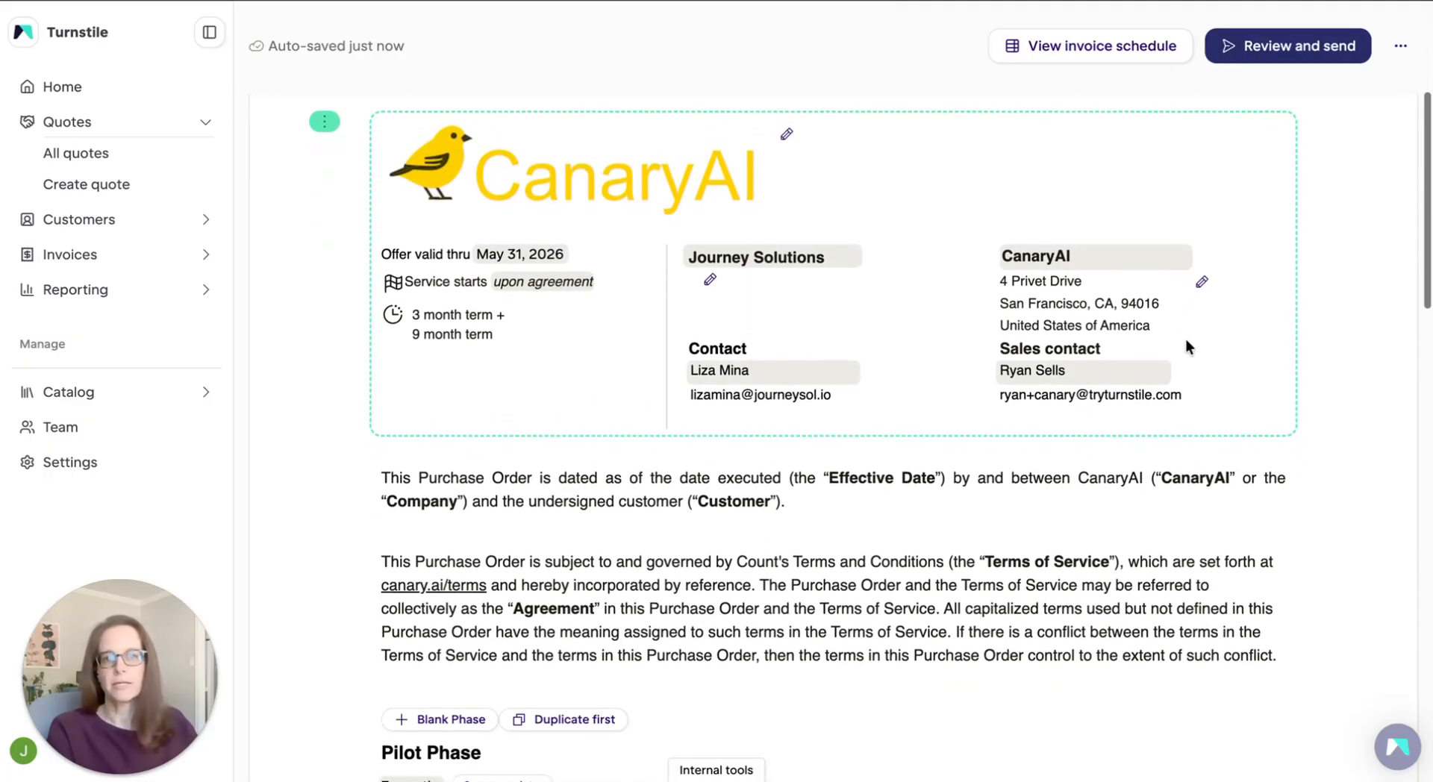
{"action": "scroll", "coordinate": [1188, 348], "scroll_direction": "down", "scroll_amount": 4}
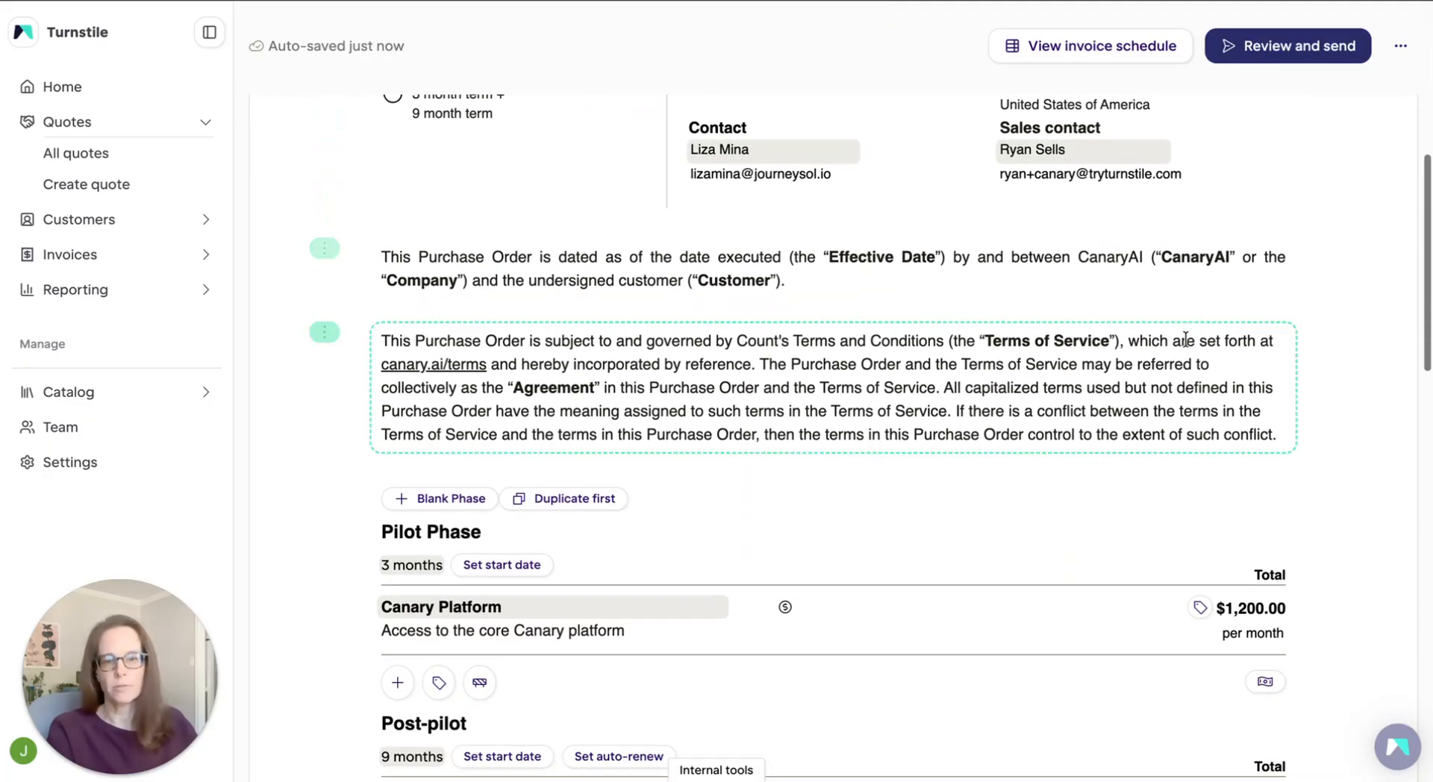
{"action": "scroll", "coordinate": [1186, 344], "scroll_direction": "down", "scroll_amount": 4}
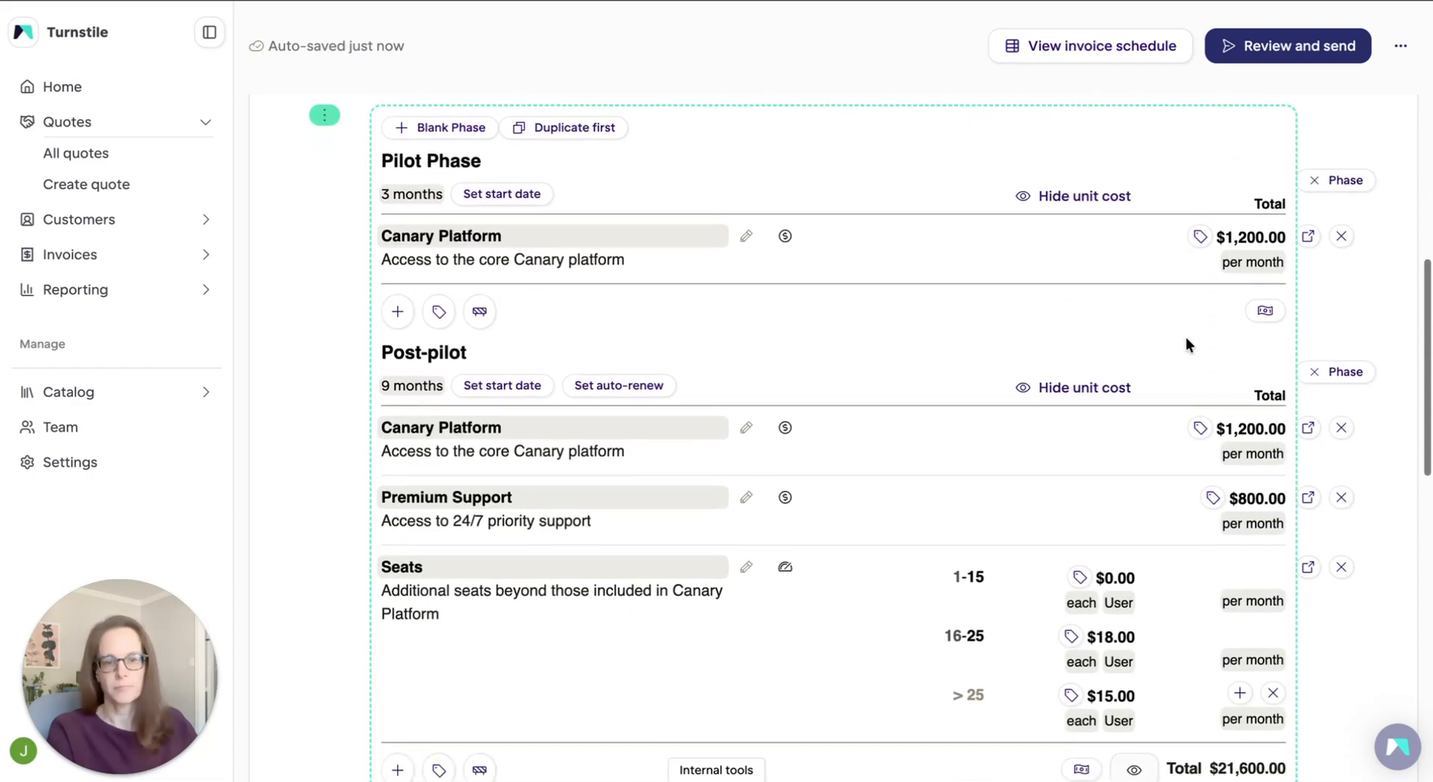
{"action": "scroll", "coordinate": [1185, 335], "scroll_direction": "down", "scroll_amount": 1}
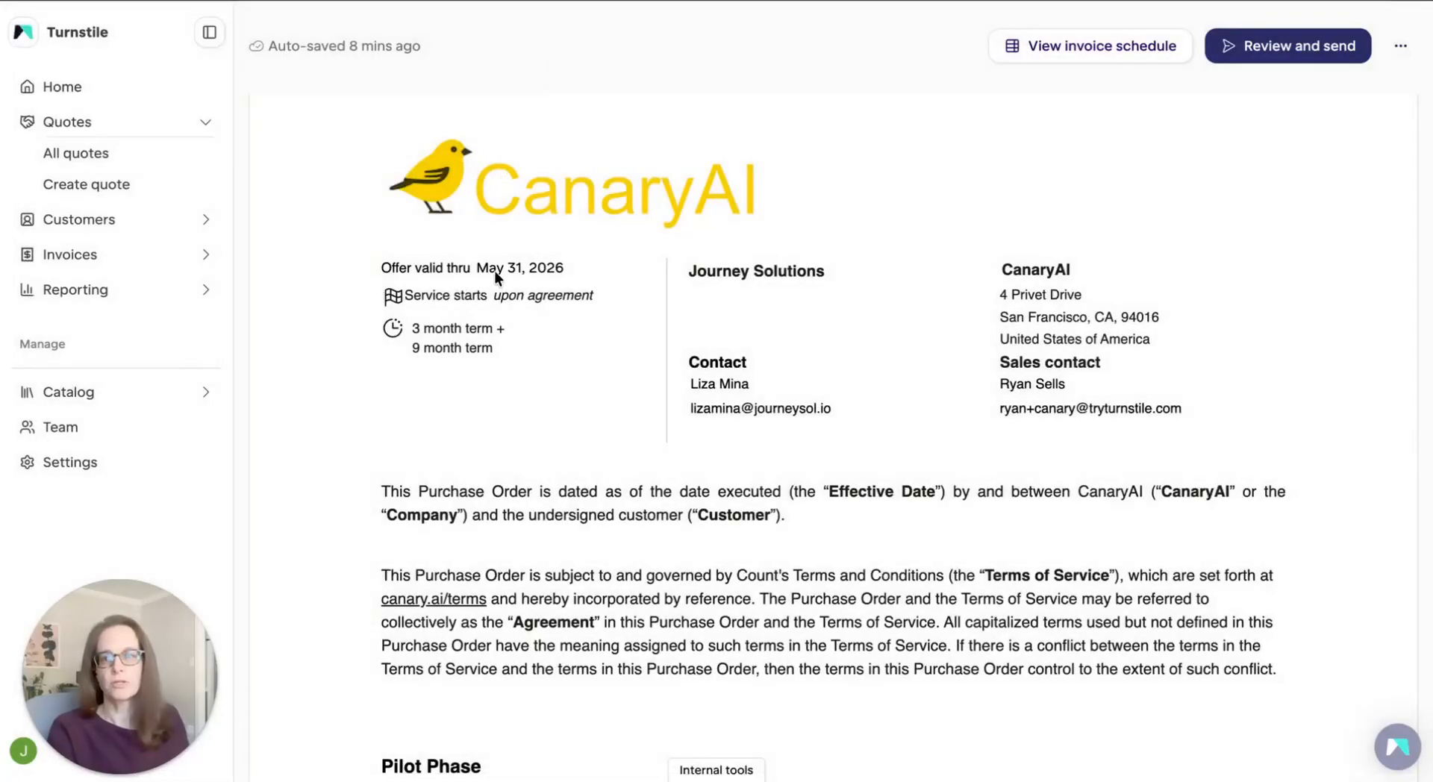
Examine the date options for the offer's expiry and the service start, leaving both dates as they are.
{"action": "left_click", "coordinate": [531, 267]}
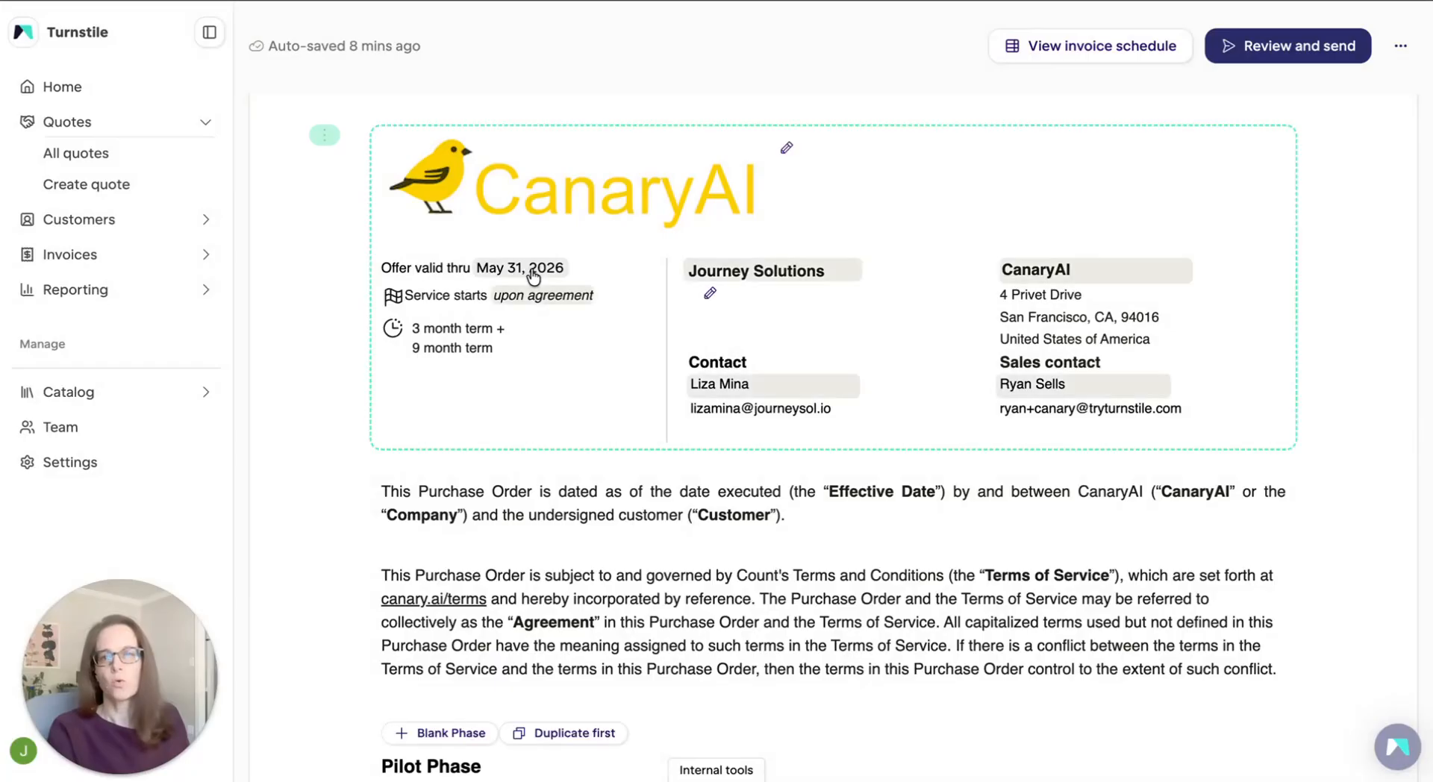
{"action": "left_click", "coordinate": [530, 272]}
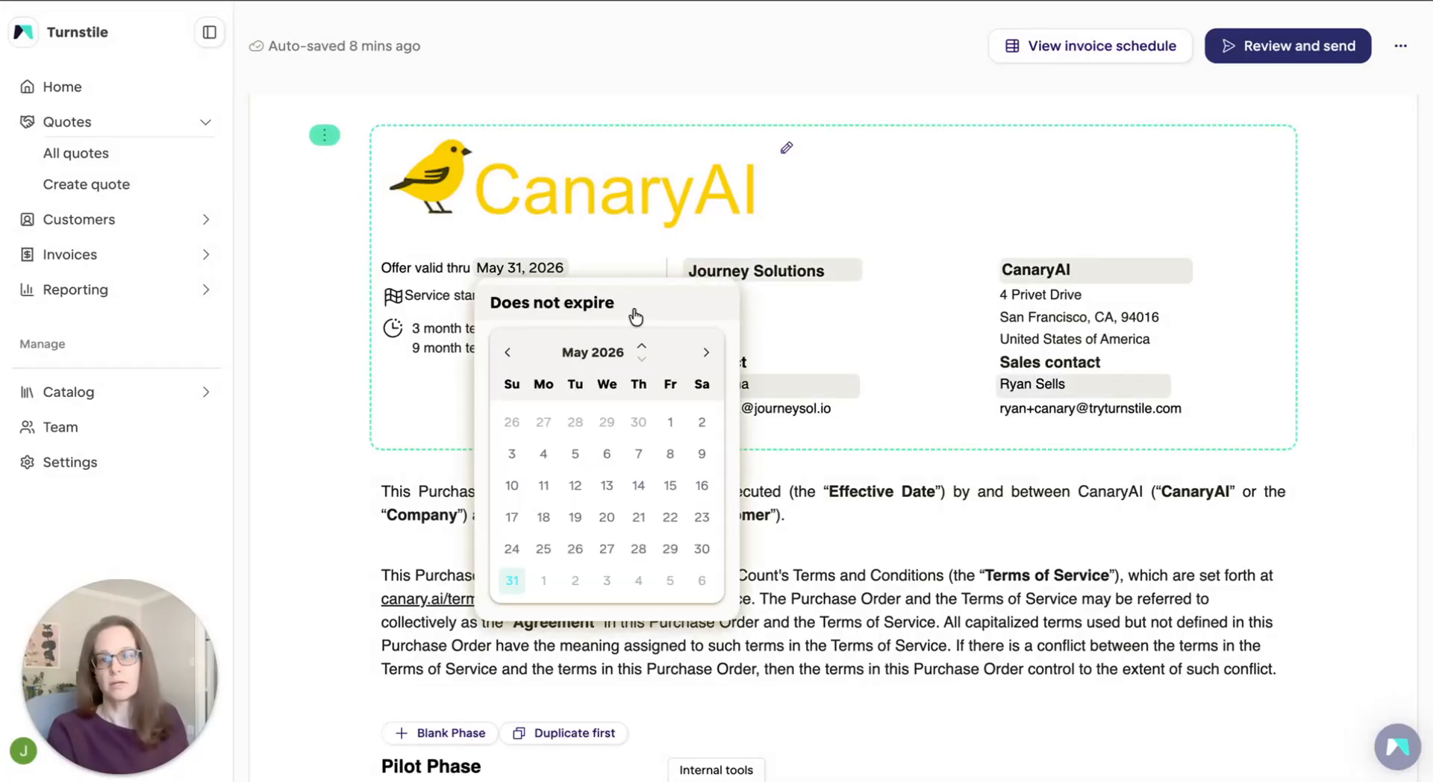
{"action": "left_click", "coordinate": [366, 258]}
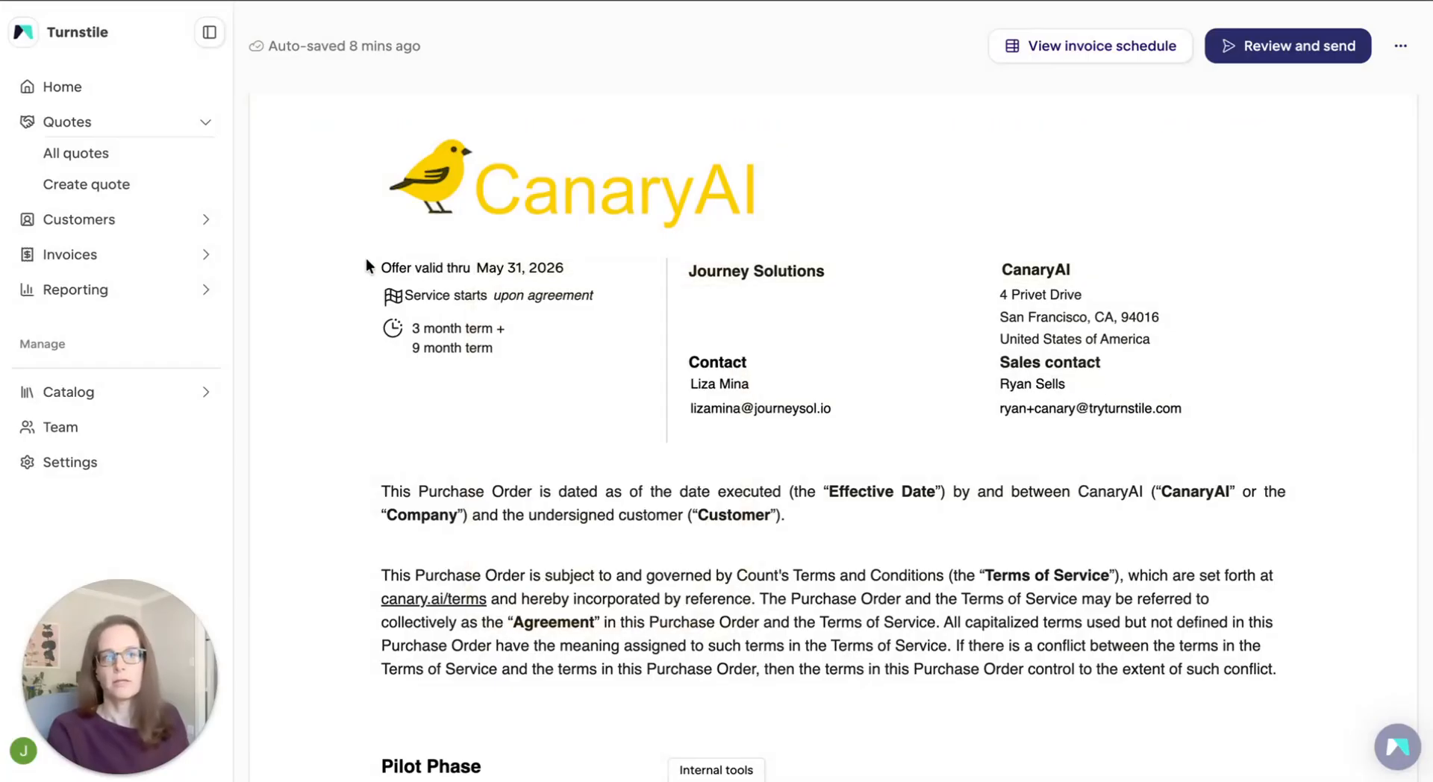
{"action": "left_click", "coordinate": [556, 298]}
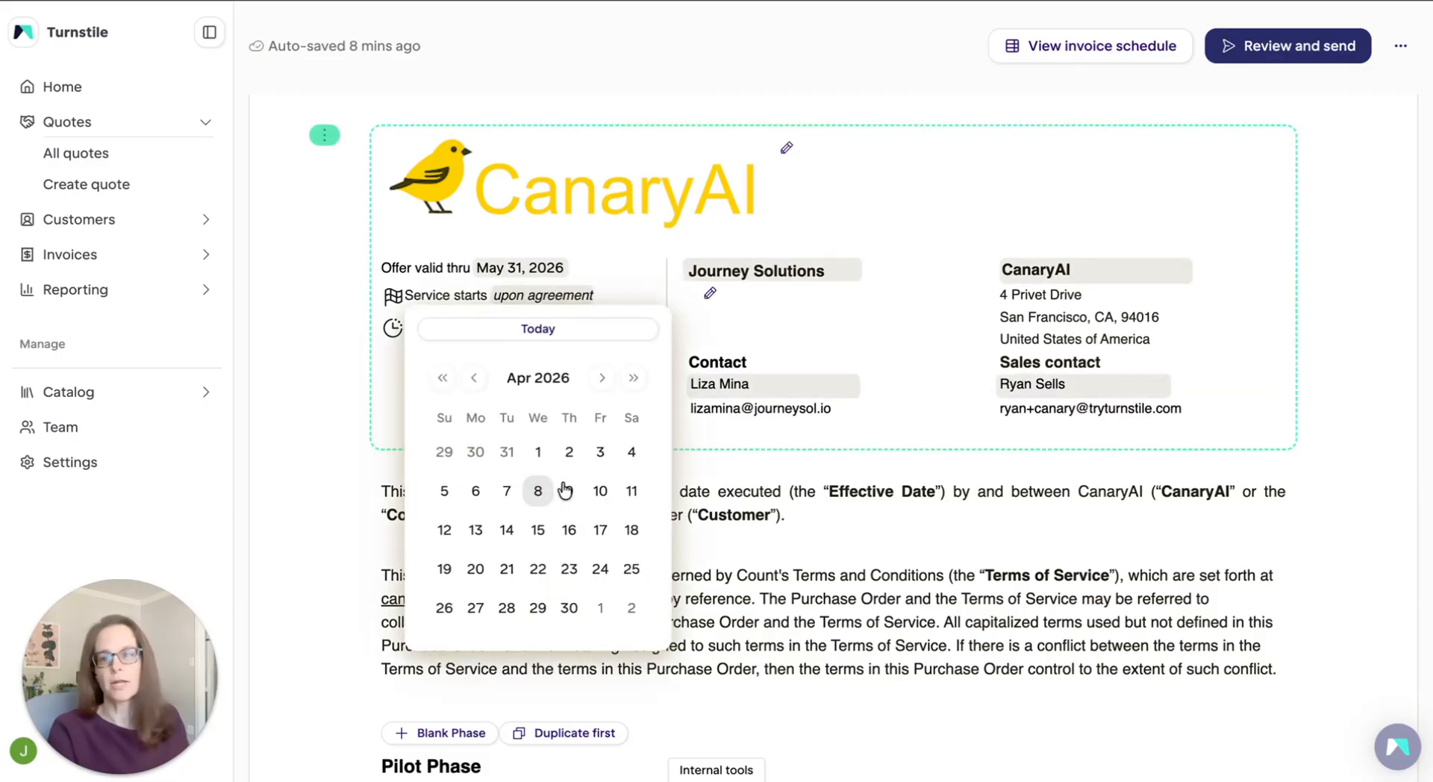
{"action": "left_click", "coordinate": [620, 262]}
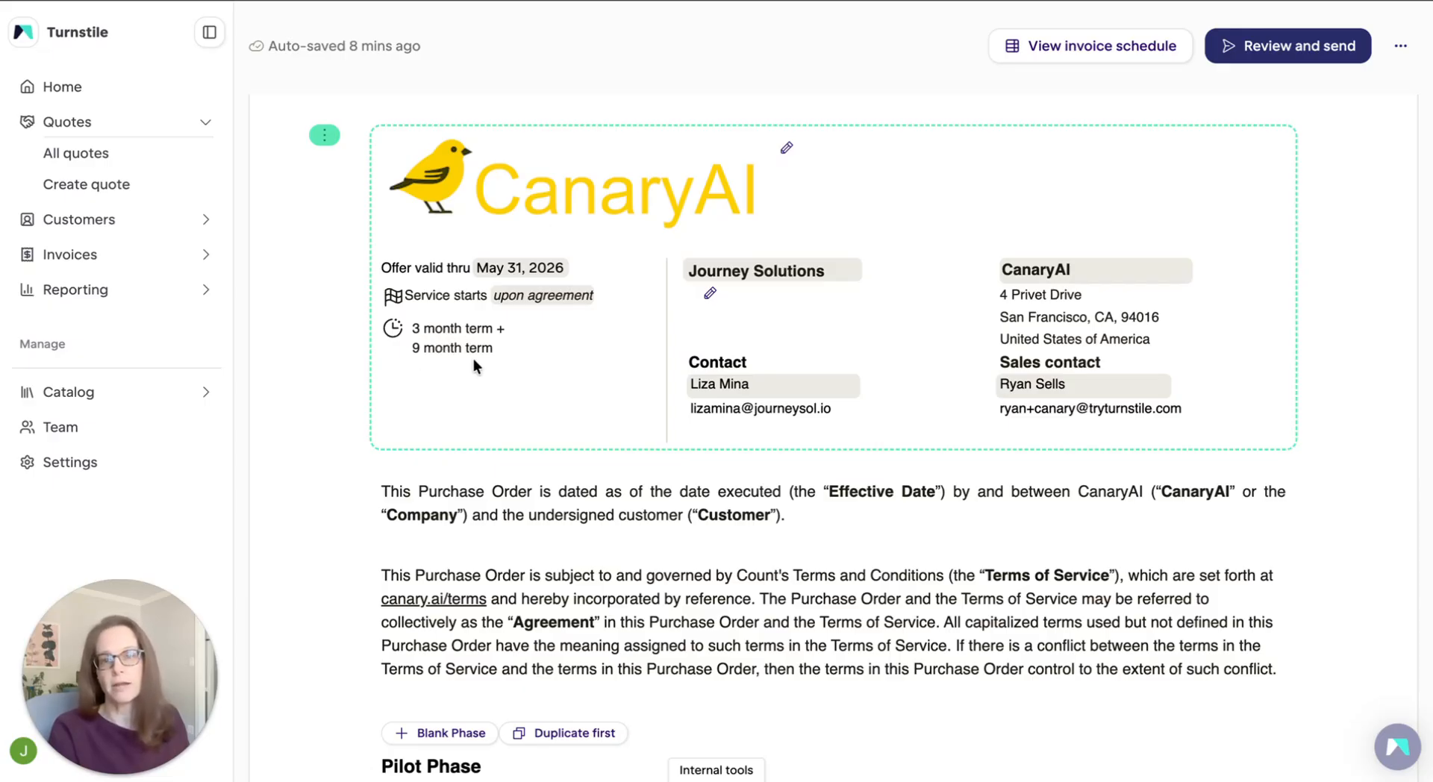
Add the Implementation product from outside the plan as a new line in the Pilot Phase.
{"action": "scroll", "coordinate": [473, 358], "scroll_direction": "down", "scroll_amount": 6}
{"action": "scroll", "coordinate": [478, 364], "scroll_direction": "down", "scroll_amount": 1}
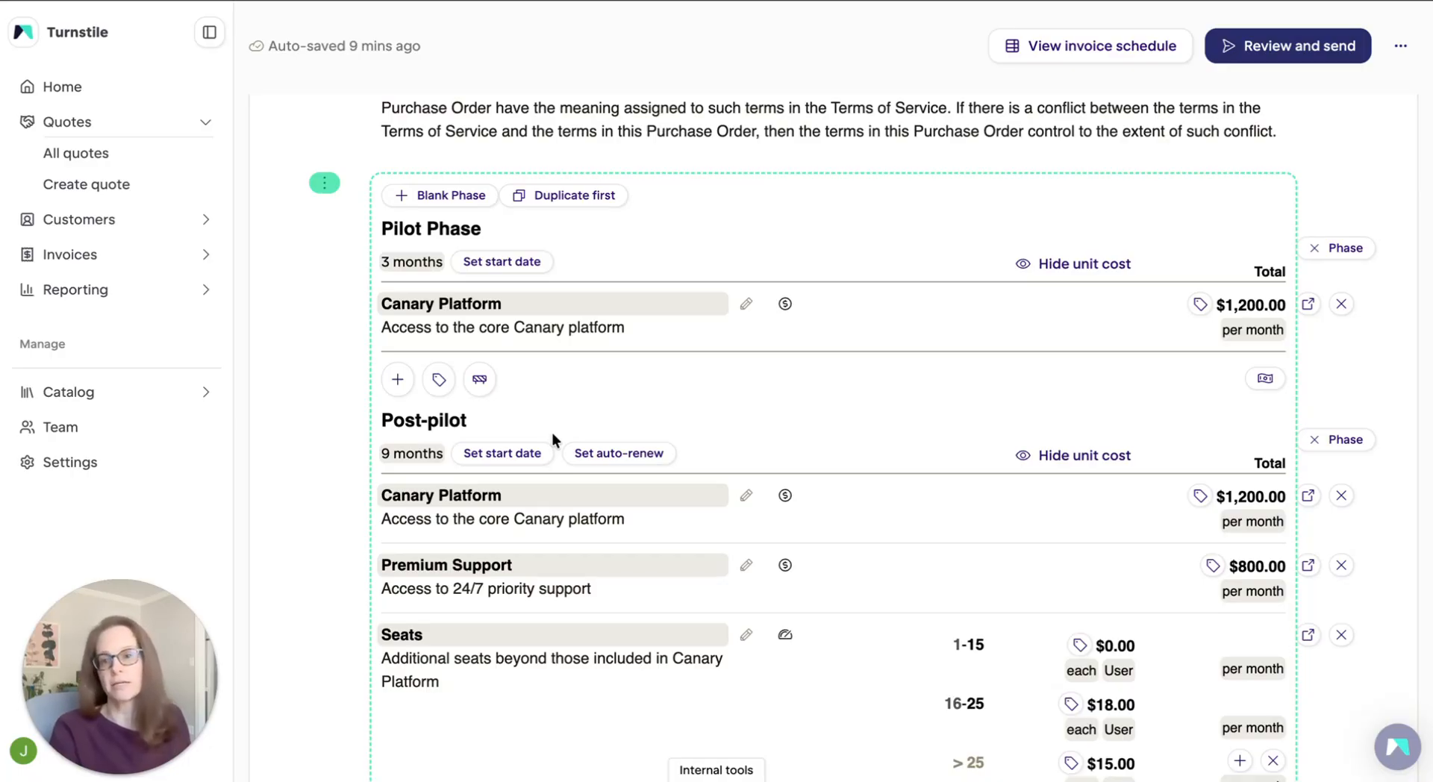
{"action": "left_click", "coordinate": [268, 146]}
{"action": "left_click", "coordinate": [444, 325]}
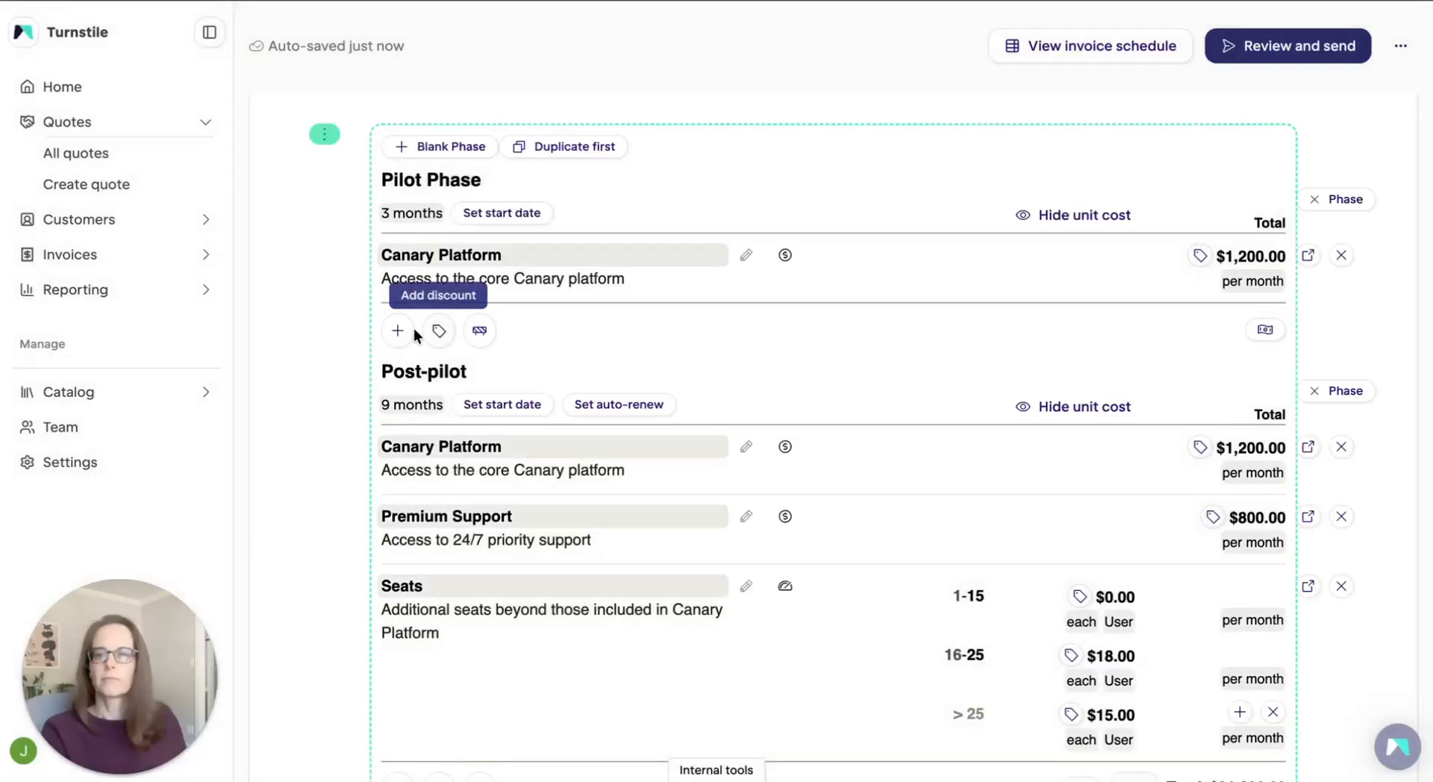
{"action": "left_click", "coordinate": [400, 332]}
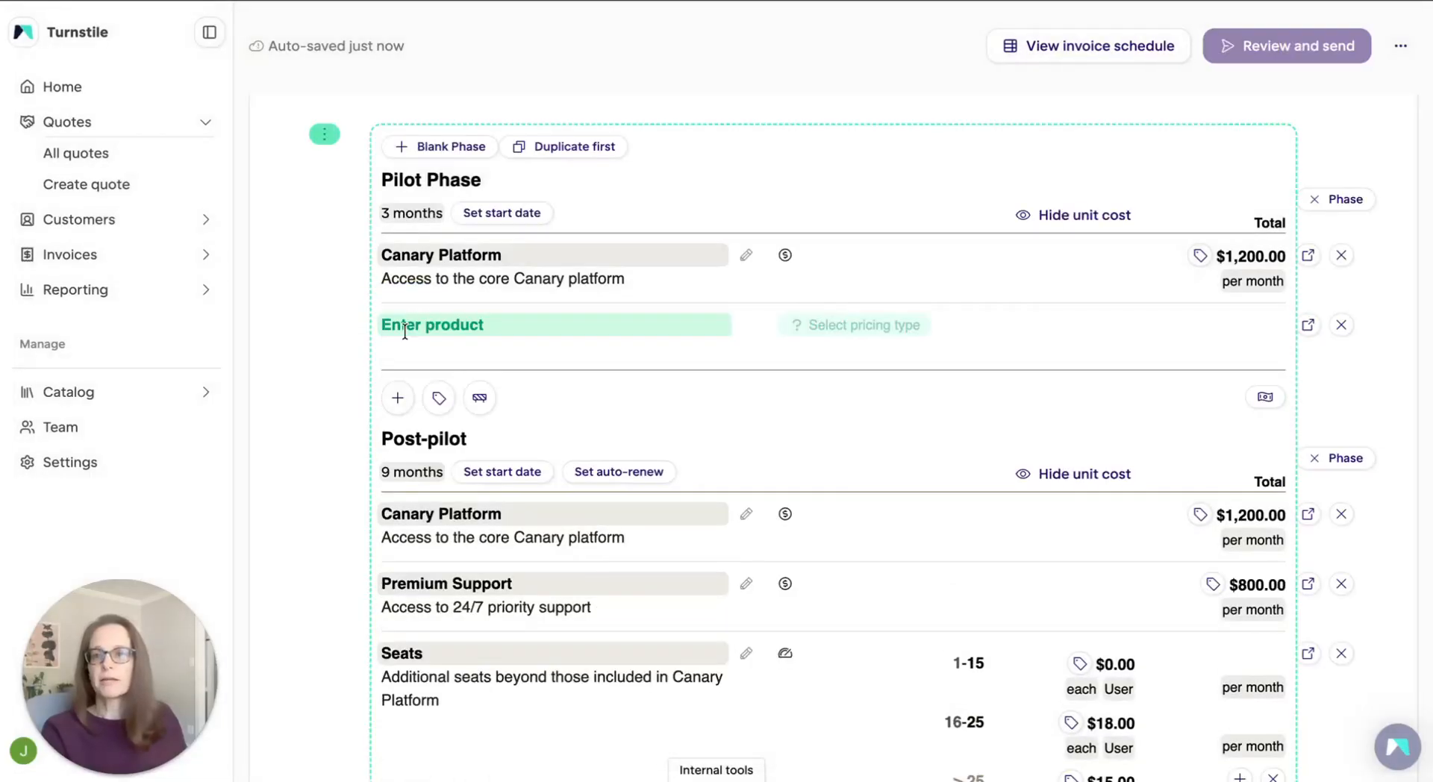
{"action": "left_click", "coordinate": [454, 335]}
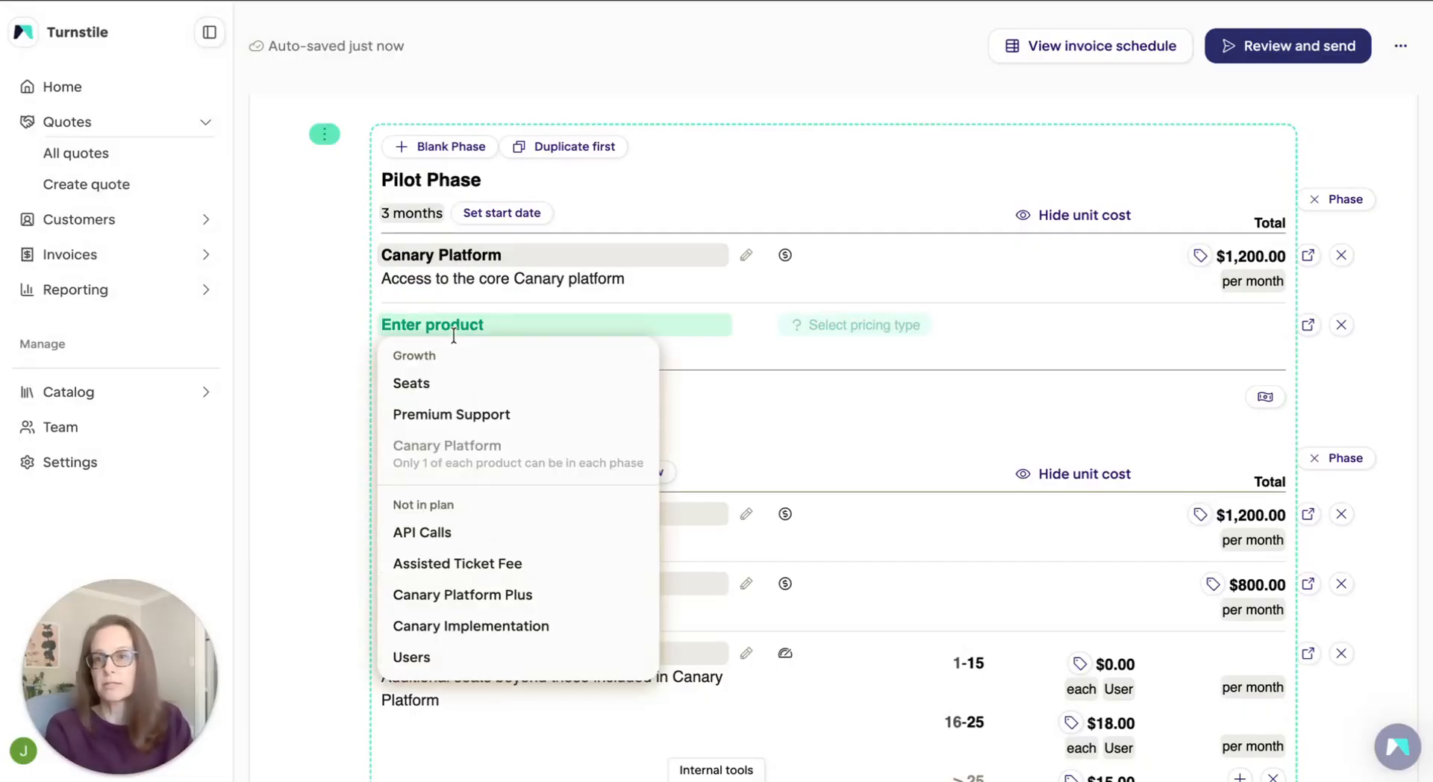
{"action": "type", "text": "Imp"}
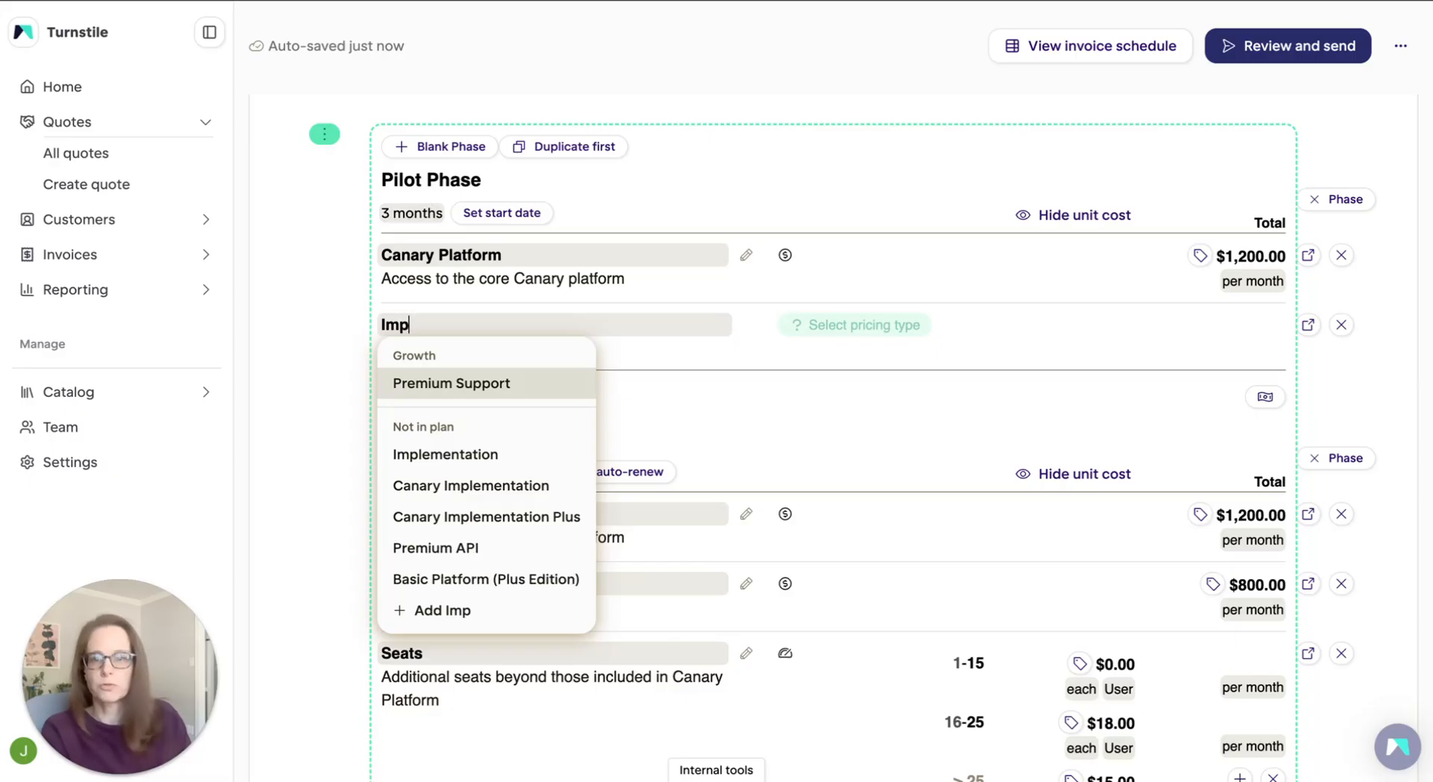
{"action": "left_click", "coordinate": [444, 454]}
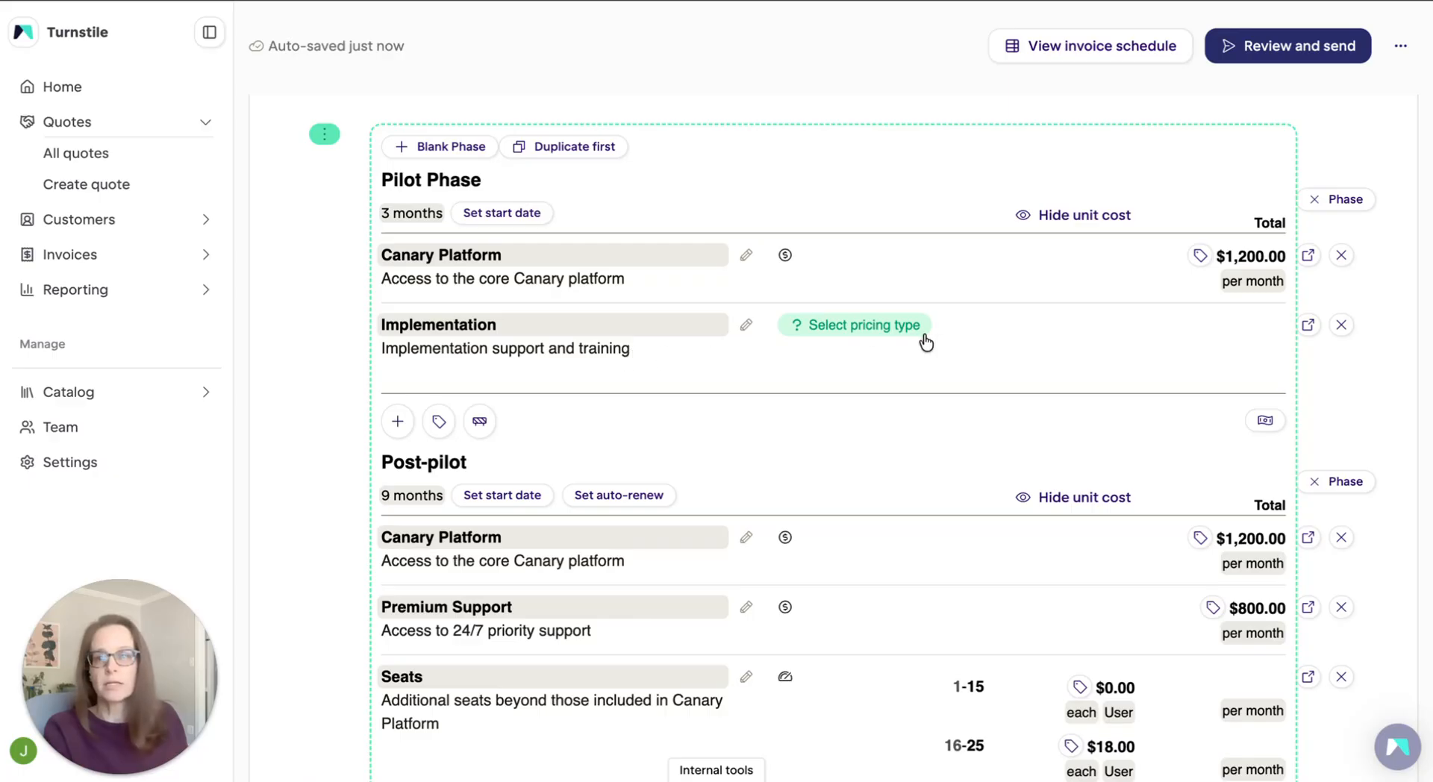
Price the Implementation line as a flat fee of $1,500 charged one-time.
{"action": "left_click", "coordinate": [879, 325]}
{"action": "left_click", "coordinate": [887, 404]}
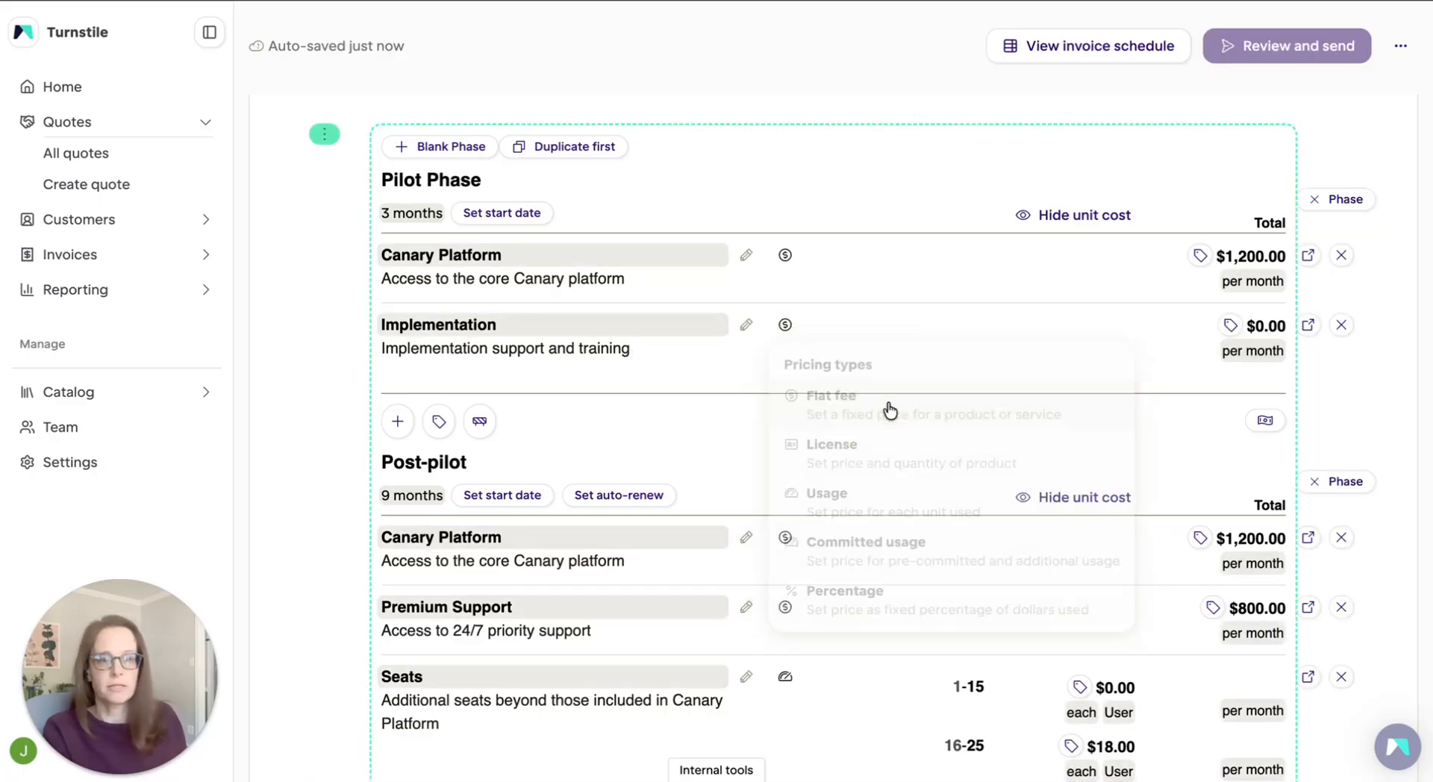
{"action": "double_click", "coordinate": [1268, 323]}
{"action": "type", "text": "1500"}
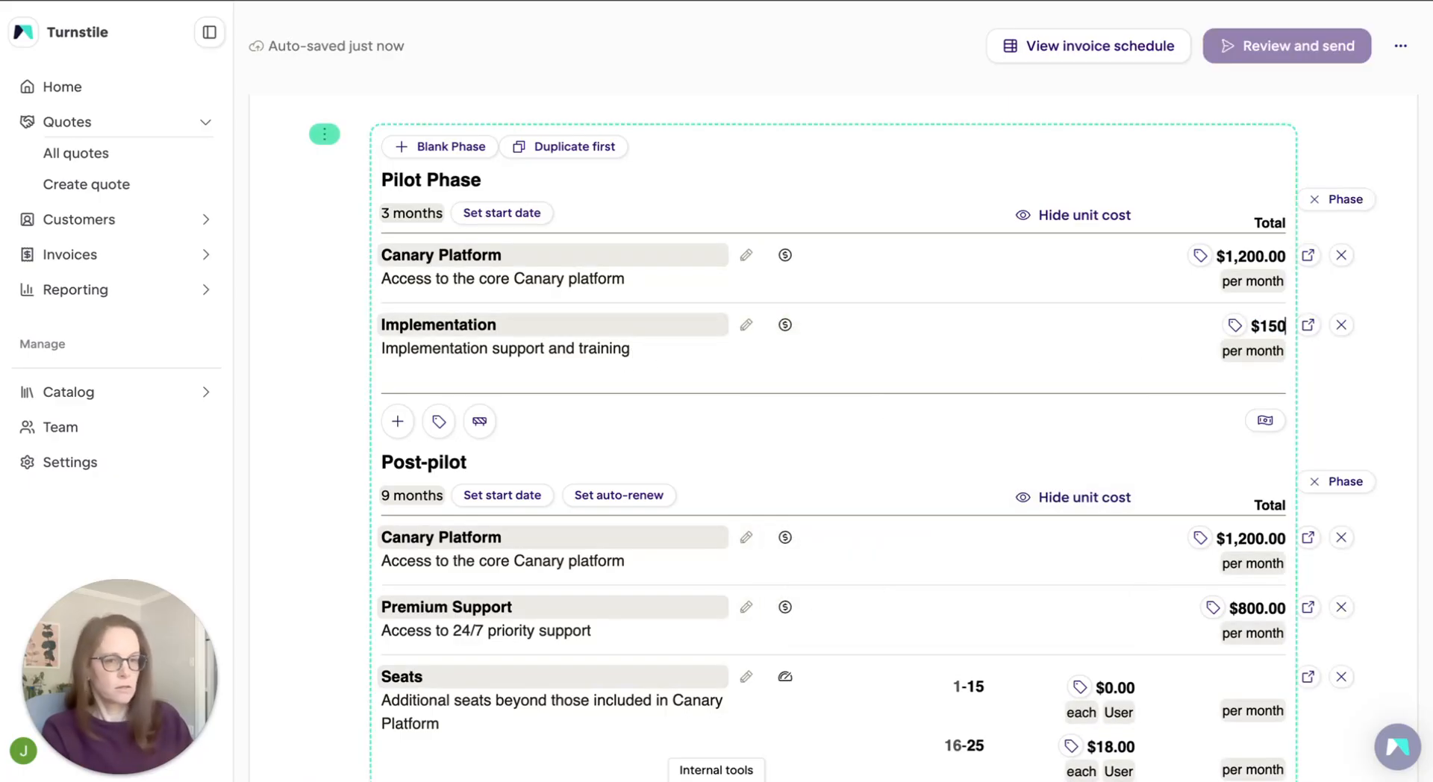
{"action": "left_click", "coordinate": [1242, 350]}
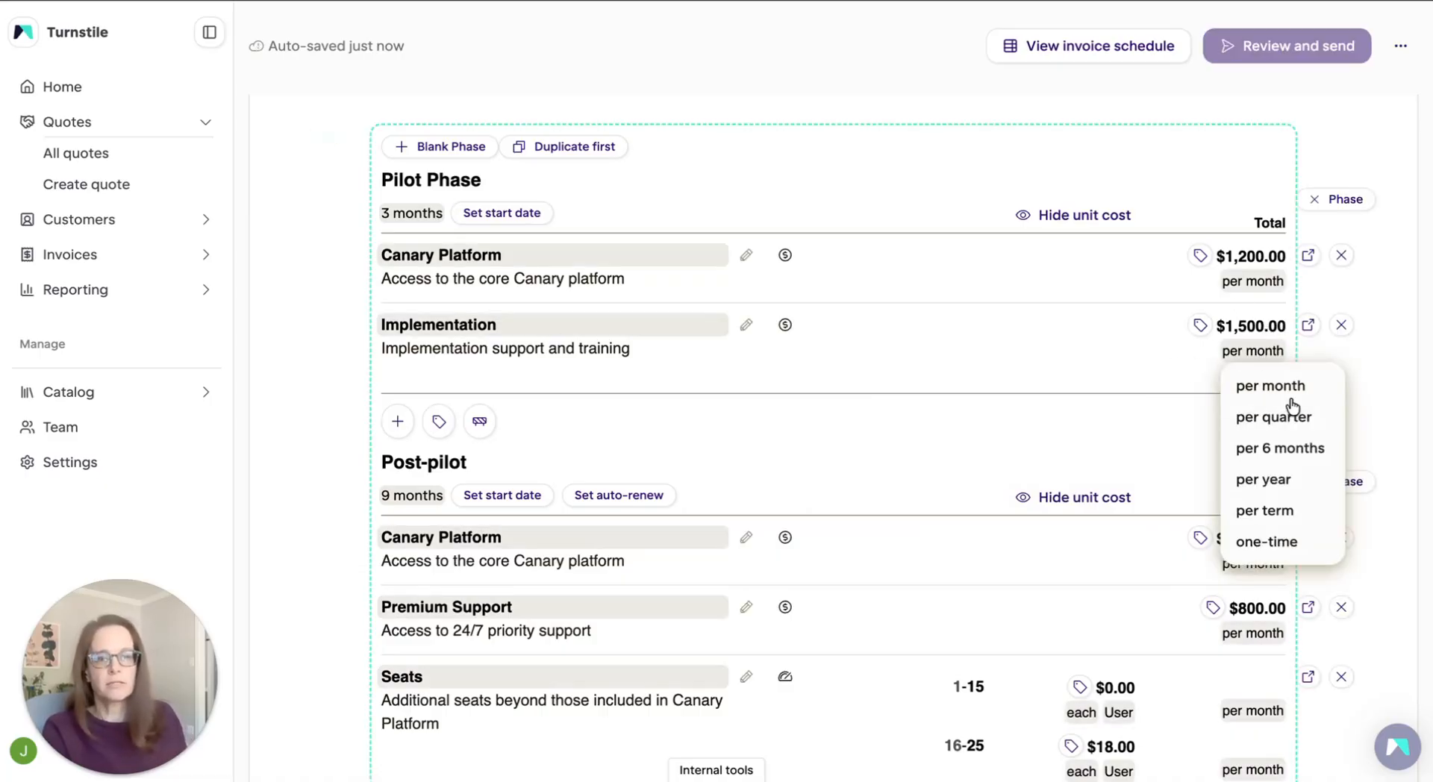
{"action": "left_click", "coordinate": [1288, 544]}
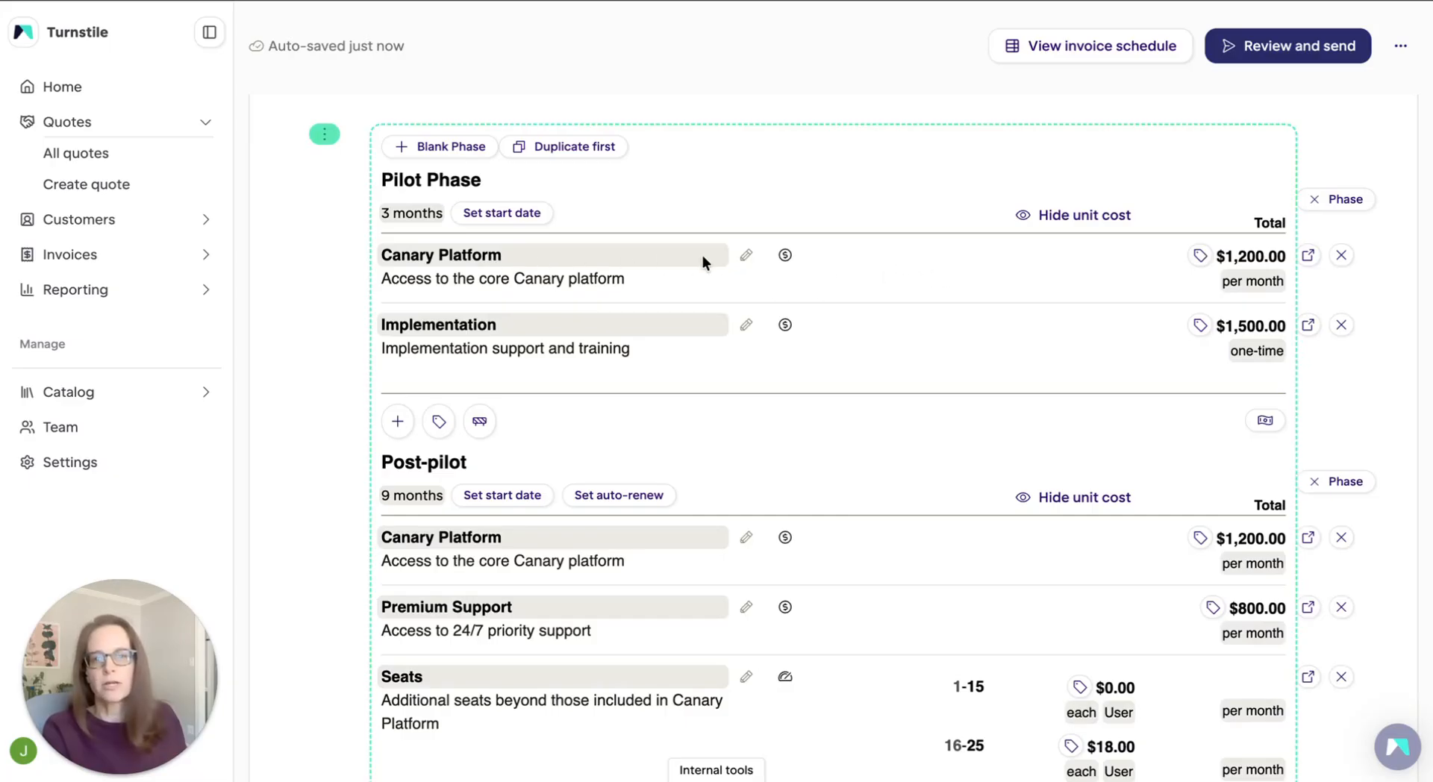
Give the Canary Platform line in the Pilot Phase a 25% discount.
{"action": "left_click", "coordinate": [1201, 258]}
{"action": "left_click", "coordinate": [1209, 291]}
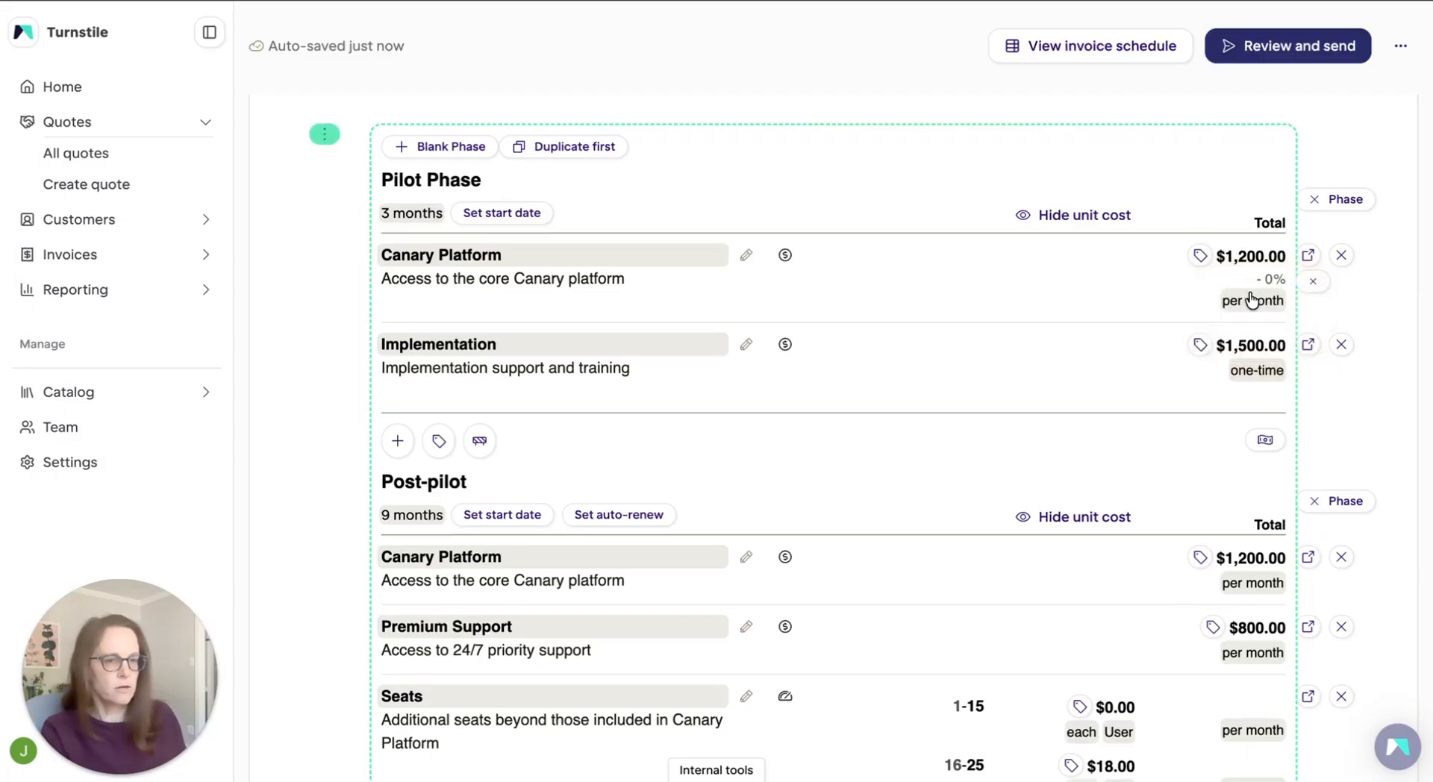
{"action": "left_click", "coordinate": [1270, 278]}
{"action": "type", "text": "25"}
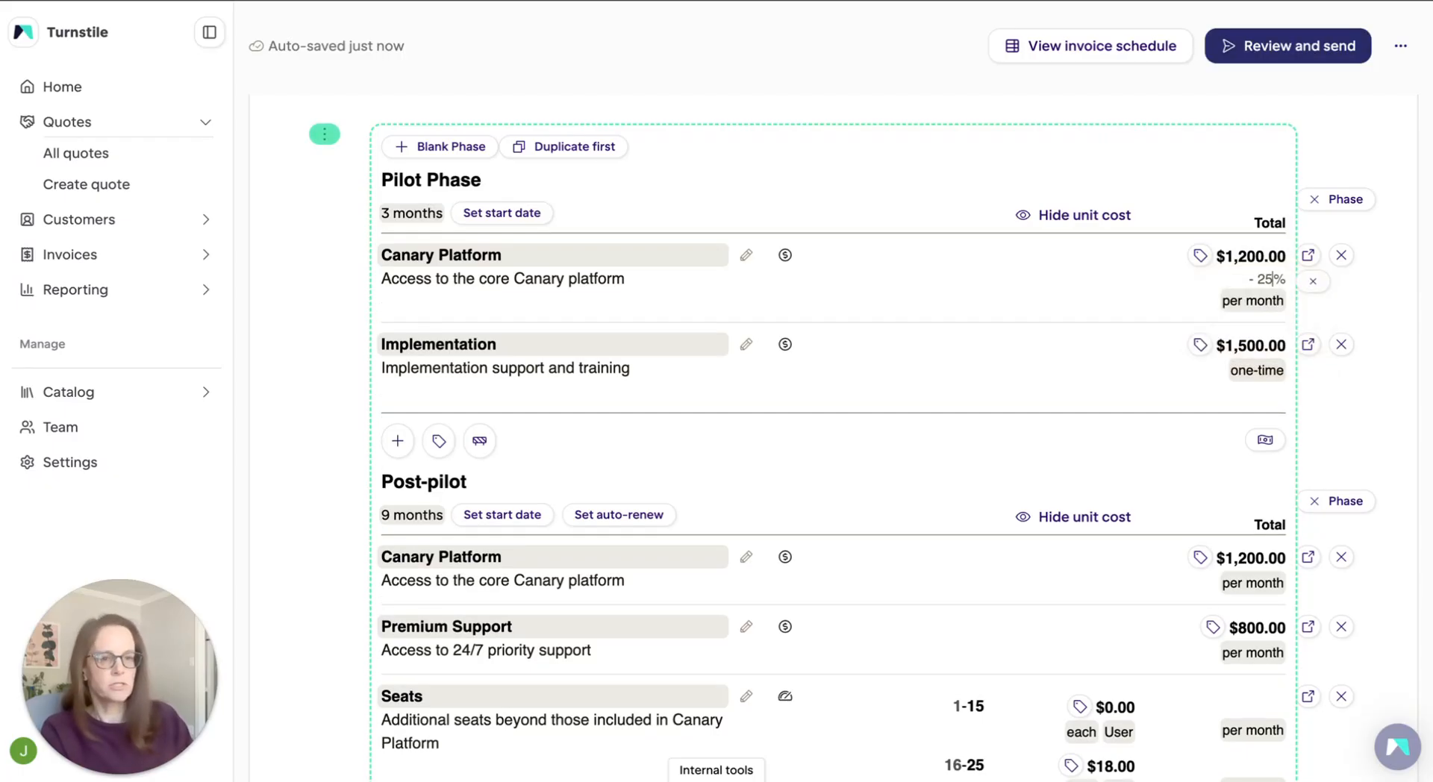
{"action": "left_click", "coordinate": [1031, 385]}
Review the Post-pilot pricing and the billing frequency options, and preview the quote's invoices.
{"action": "scroll", "coordinate": [1031, 384], "scroll_direction": "down", "scroll_amount": 1}
{"action": "scroll", "coordinate": [1031, 383], "scroll_direction": "down", "scroll_amount": 3}
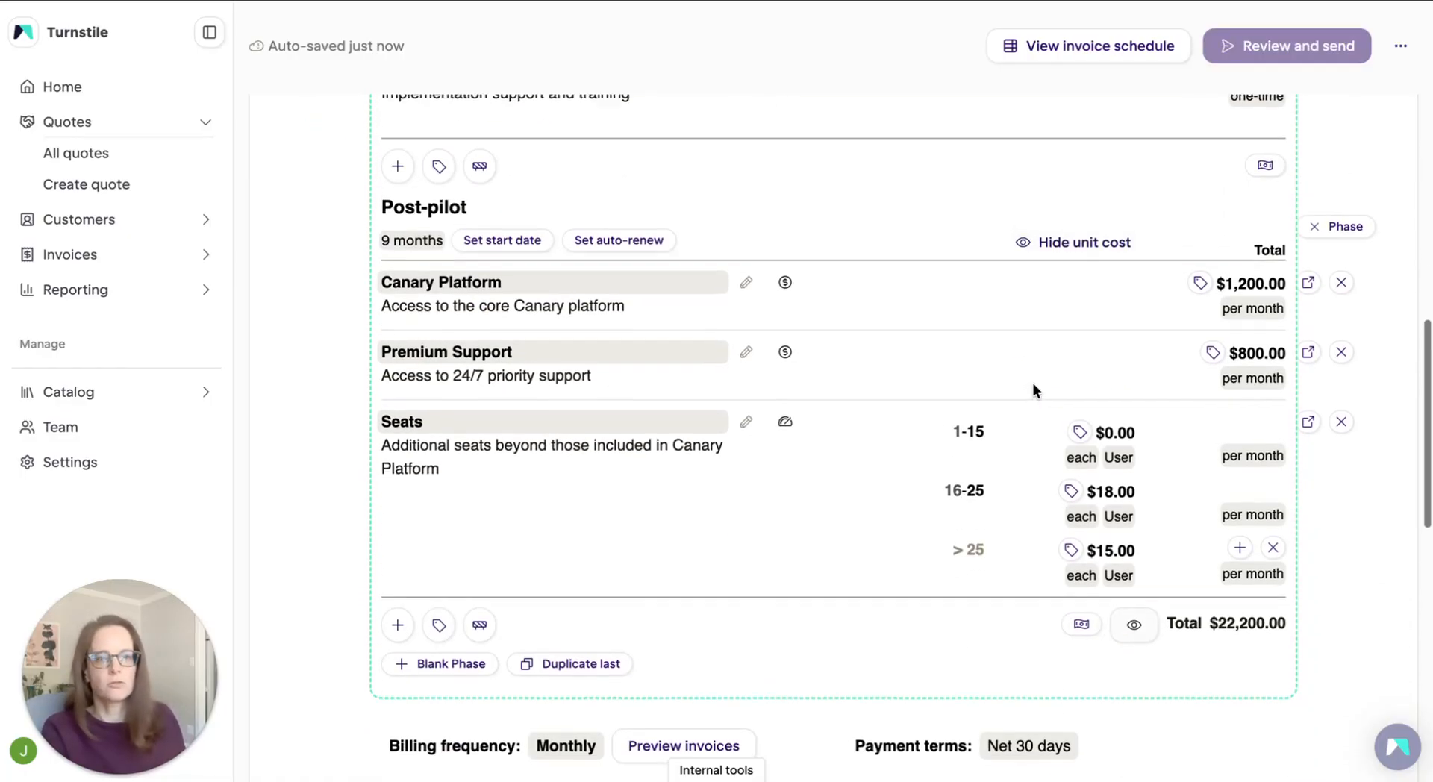
{"action": "scroll", "coordinate": [1032, 382], "scroll_direction": "up", "scroll_amount": 2}
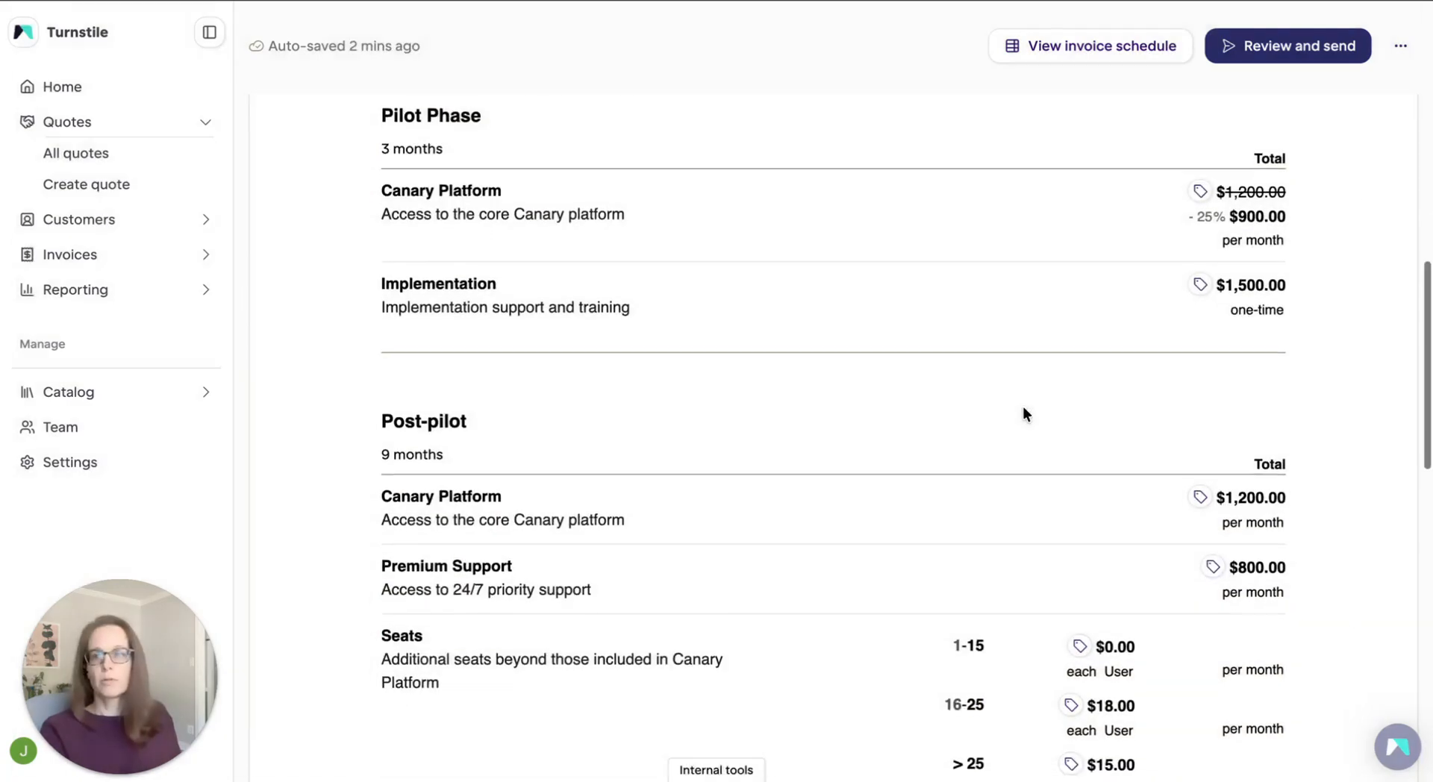
{"action": "scroll", "coordinate": [1023, 408], "scroll_direction": "down", "scroll_amount": 2}
{"action": "scroll", "coordinate": [1022, 410], "scroll_direction": "down", "scroll_amount": 4}
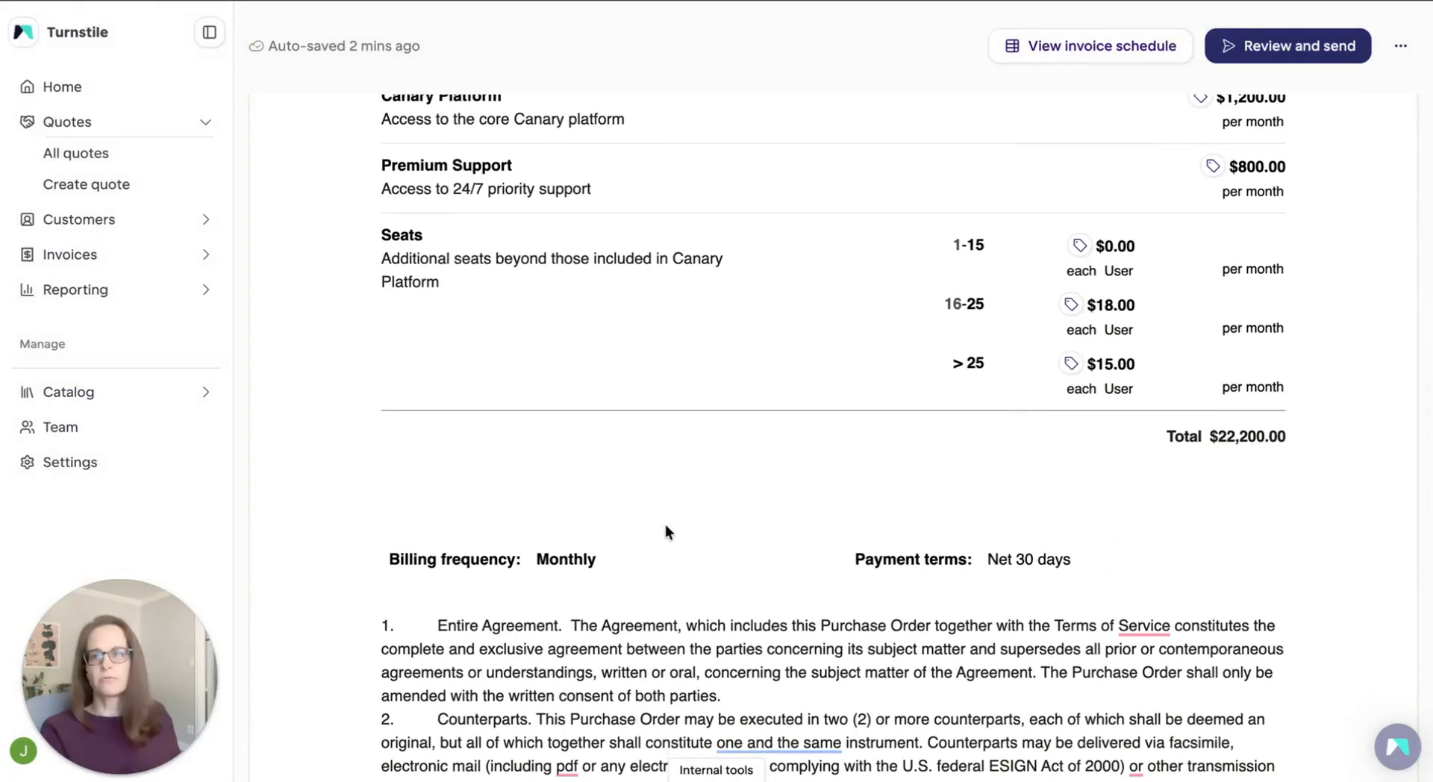
{"action": "mouse_move", "coordinate": [563, 571]}
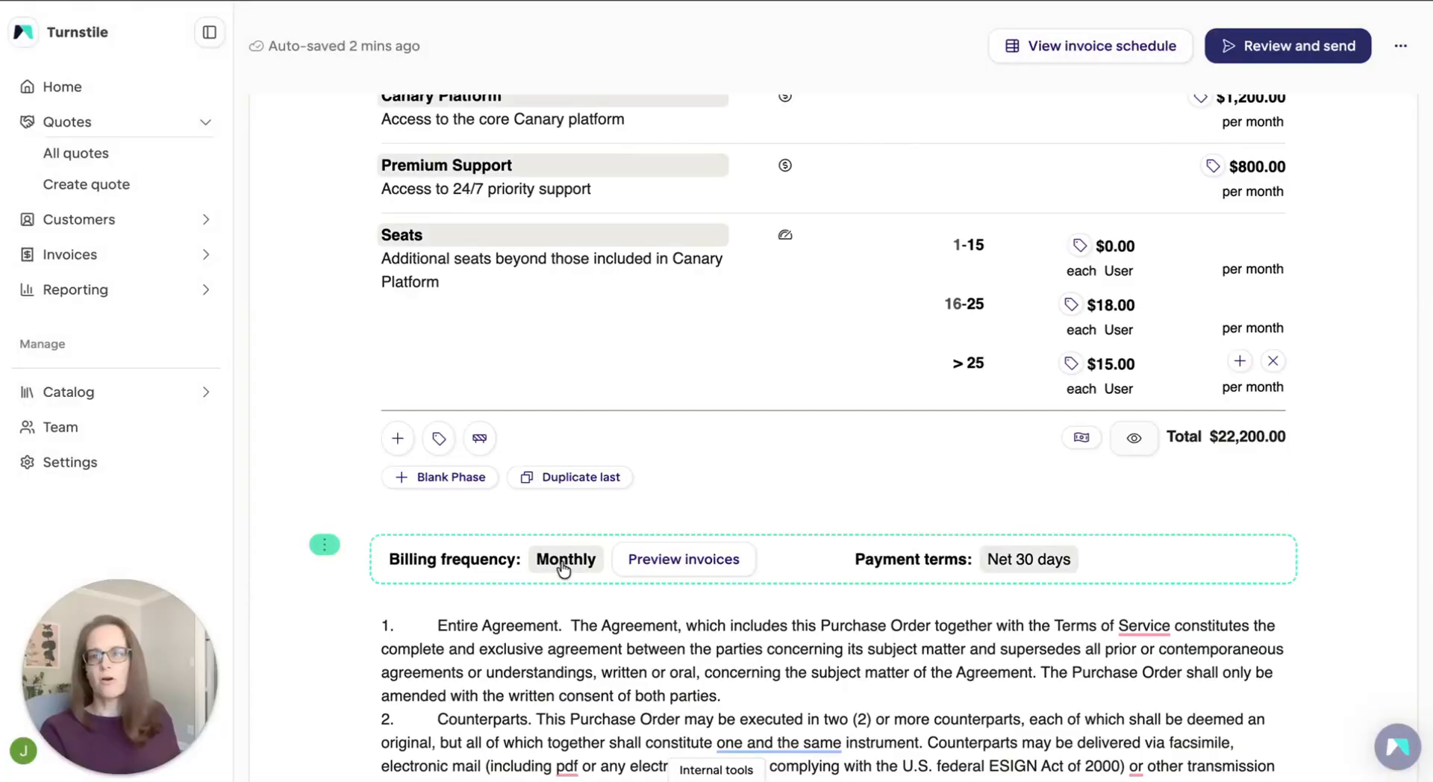
{"action": "left_click", "coordinate": [562, 567]}
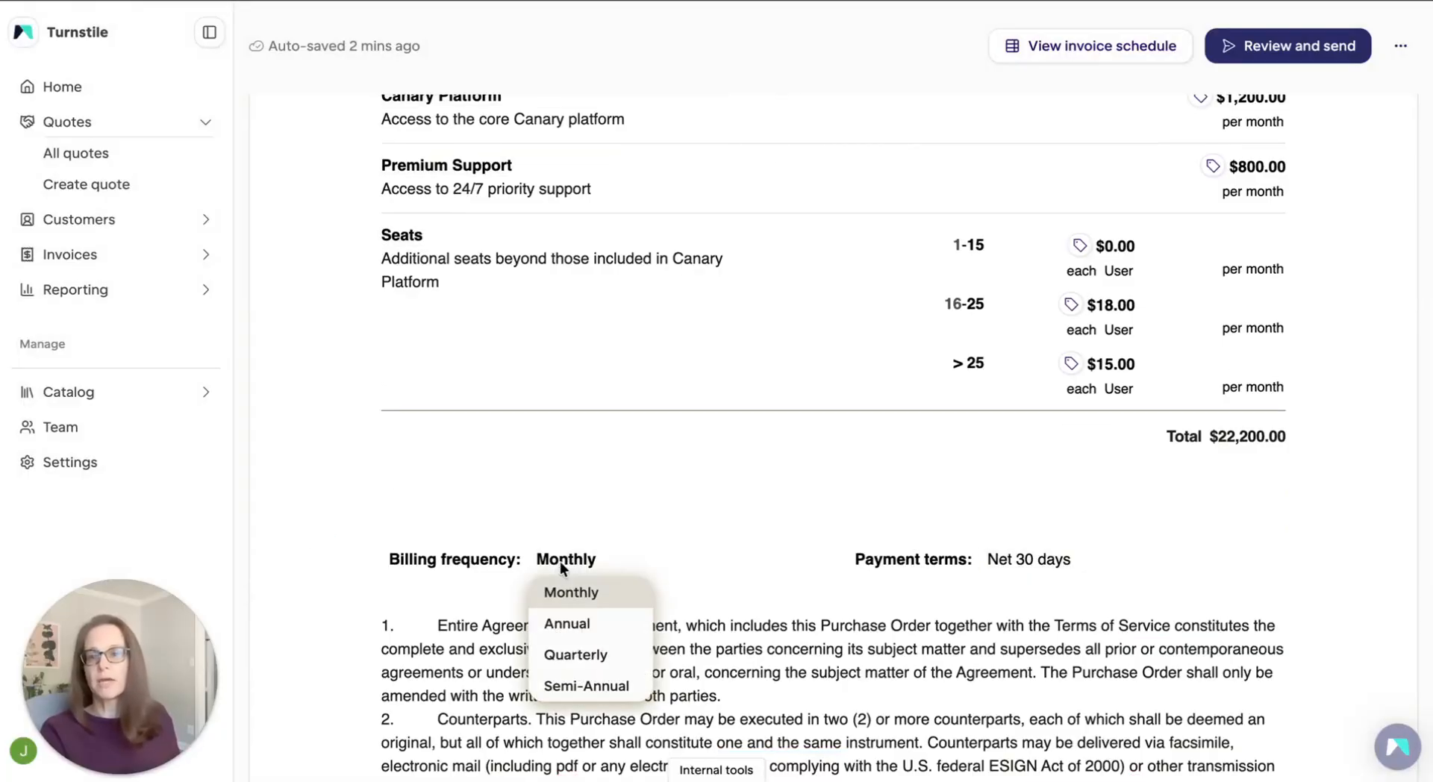
{"action": "left_click", "coordinate": [513, 469]}
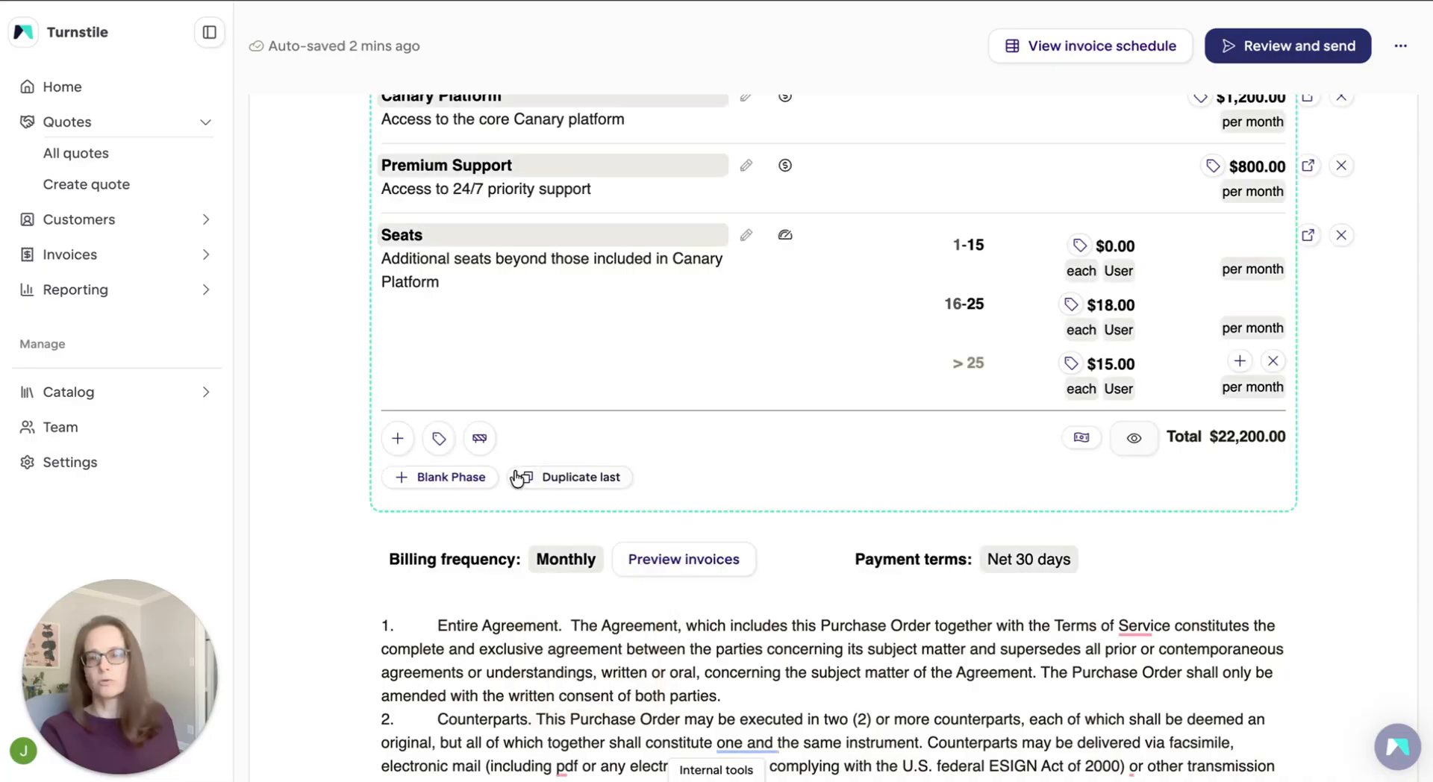
{"action": "left_click", "coordinate": [708, 574]}
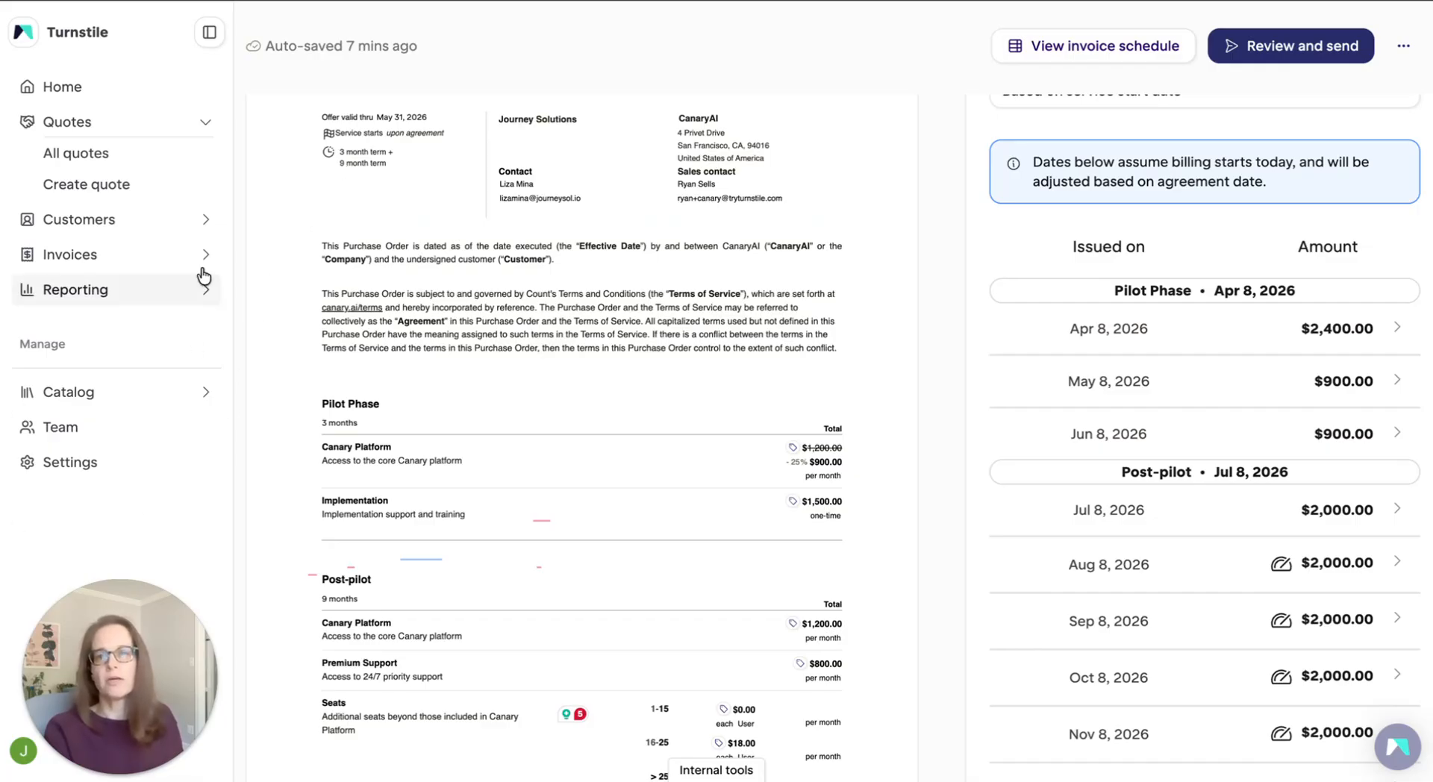
Open the list of all customer subscriptions.
{"action": "left_click", "coordinate": [118, 223]}
{"action": "left_click", "coordinate": [135, 314]}
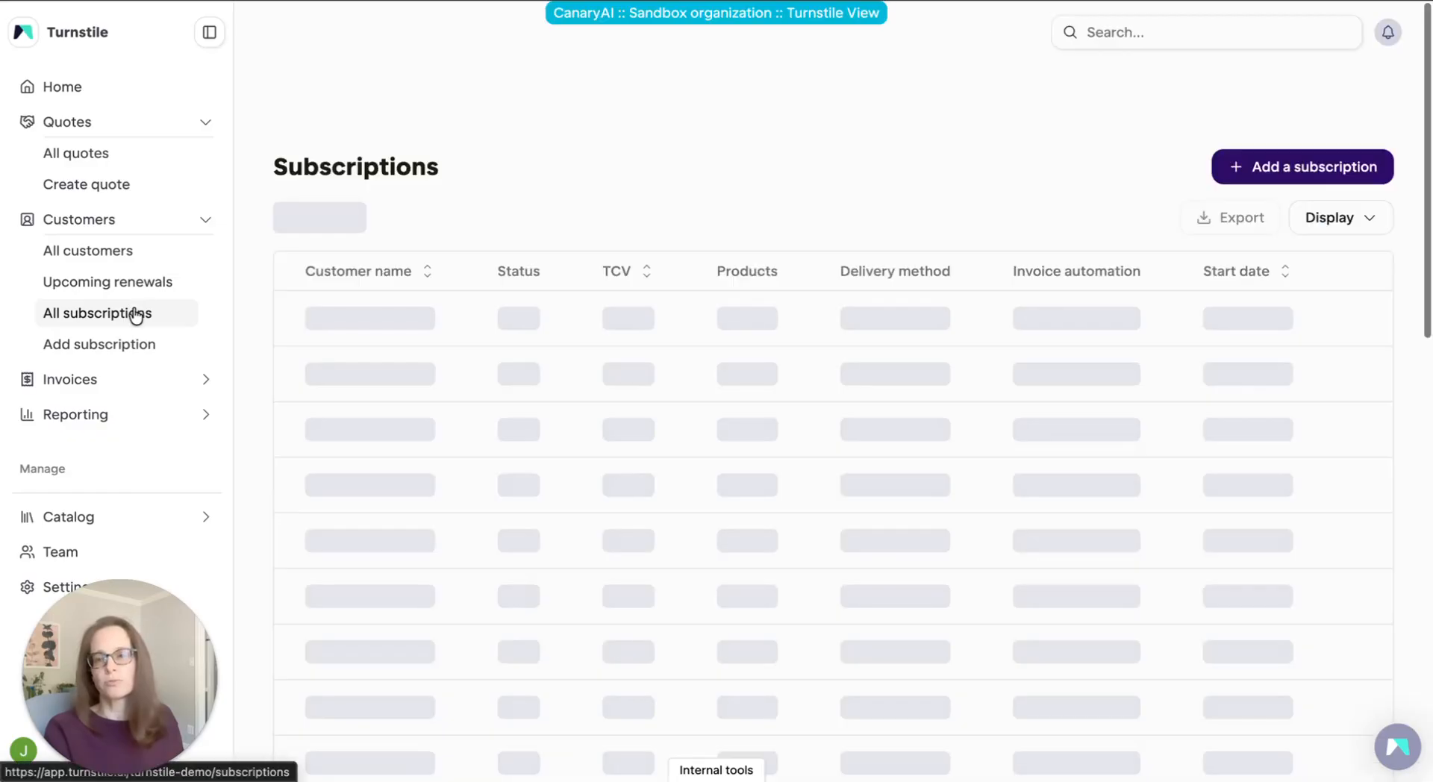